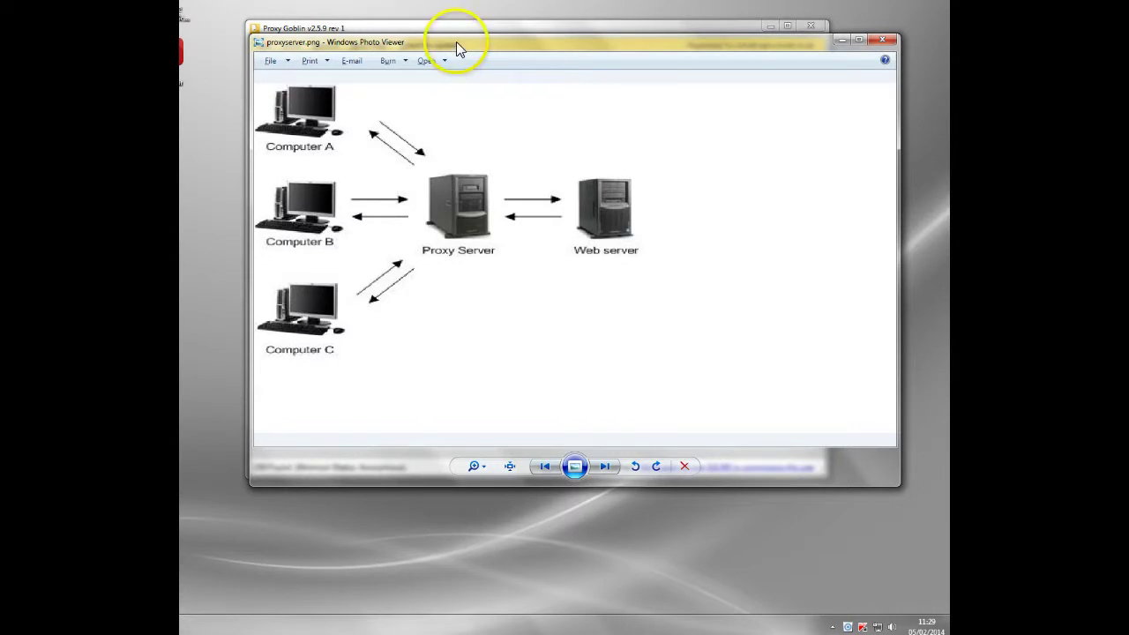
- Minimize the proxy diagram viewer and move the Notepad proxy list higher on screen
drag(456, 44, 448, 56)
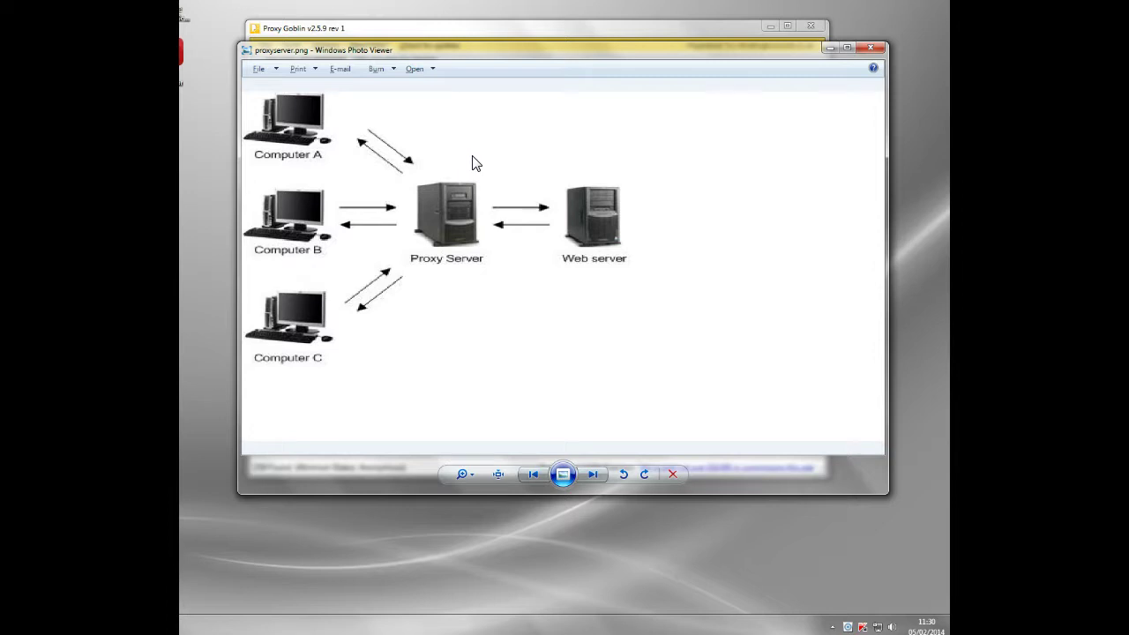
click(486, 113)
click(830, 47)
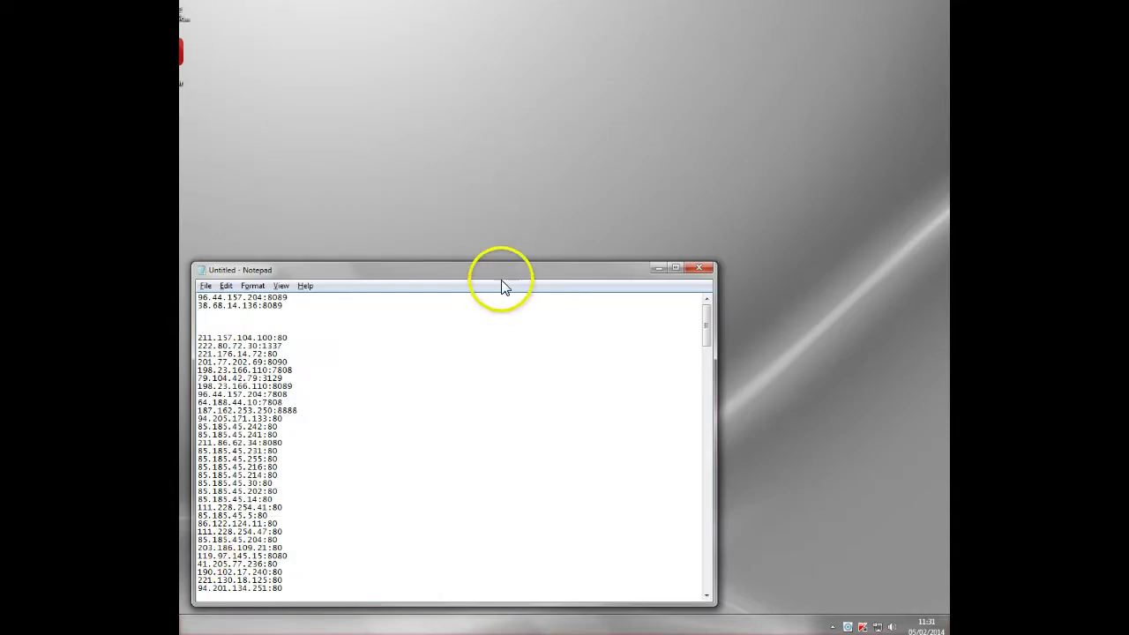
drag(502, 273, 601, 79)
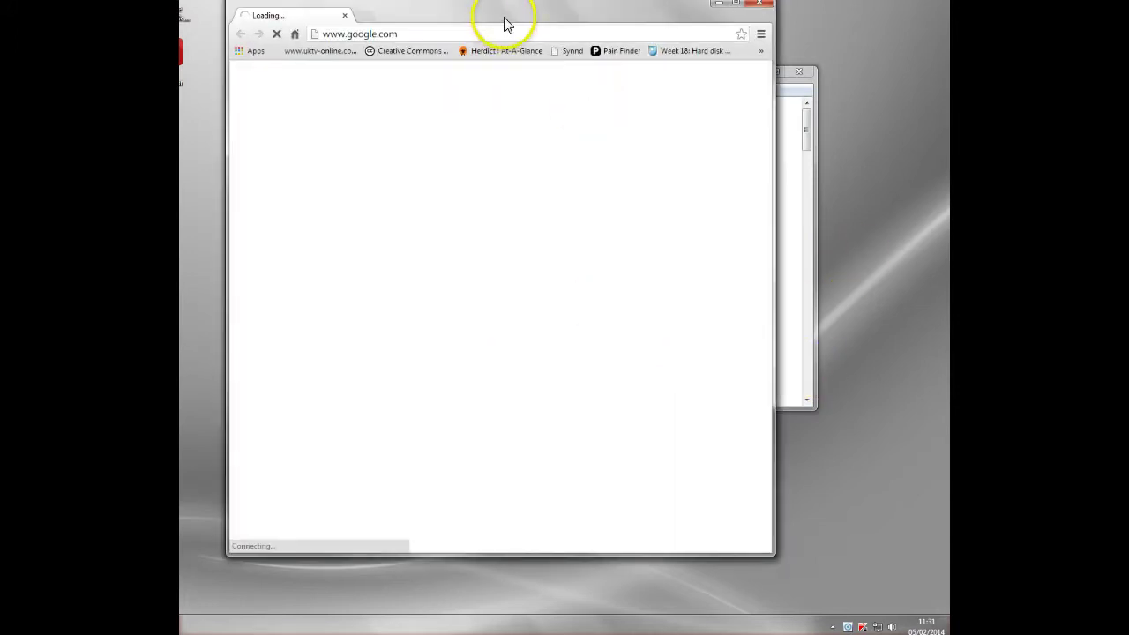
- Reach the Internet Properties Connections tab through Chrome's advanced Network settings
drag(504, 23, 613, 49)
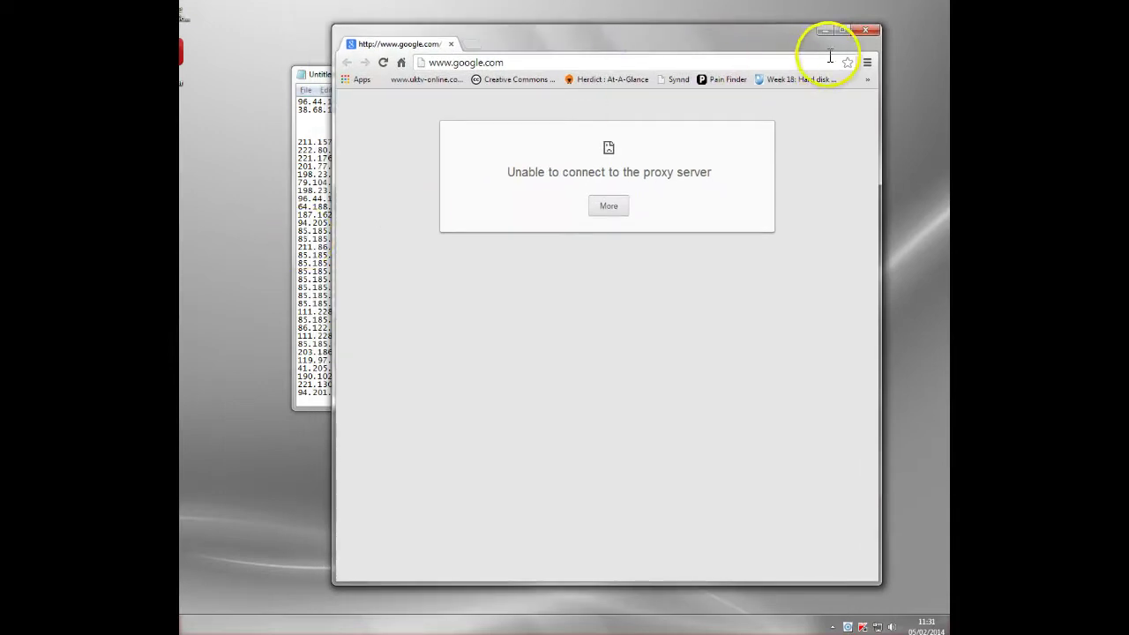
click(869, 66)
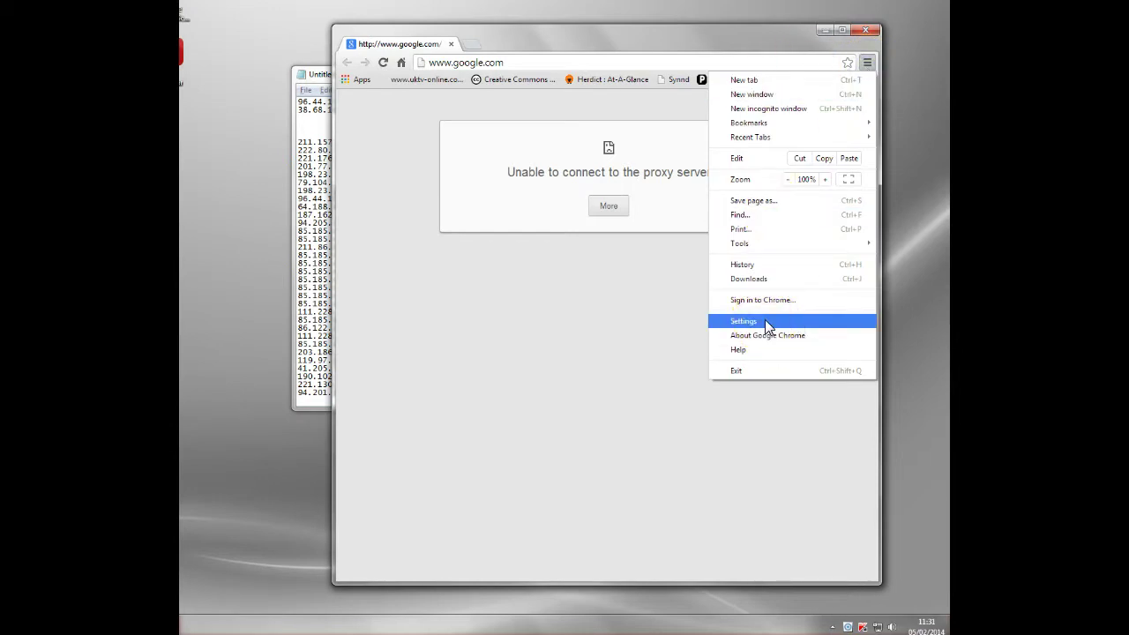
click(765, 322)
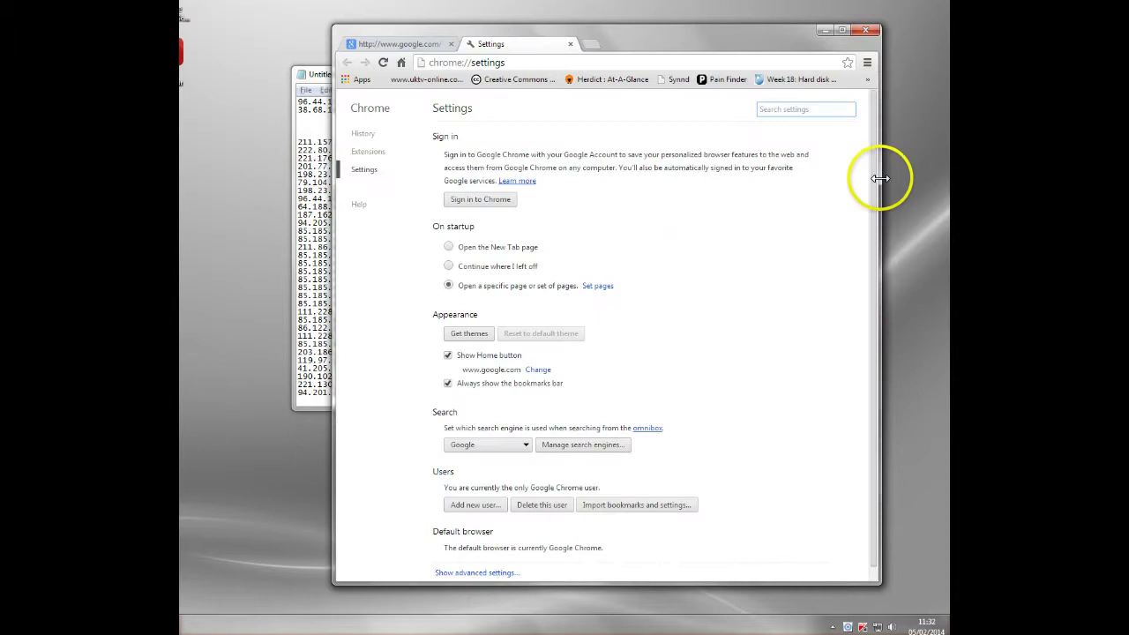
scroll(875, 175, down, 1)
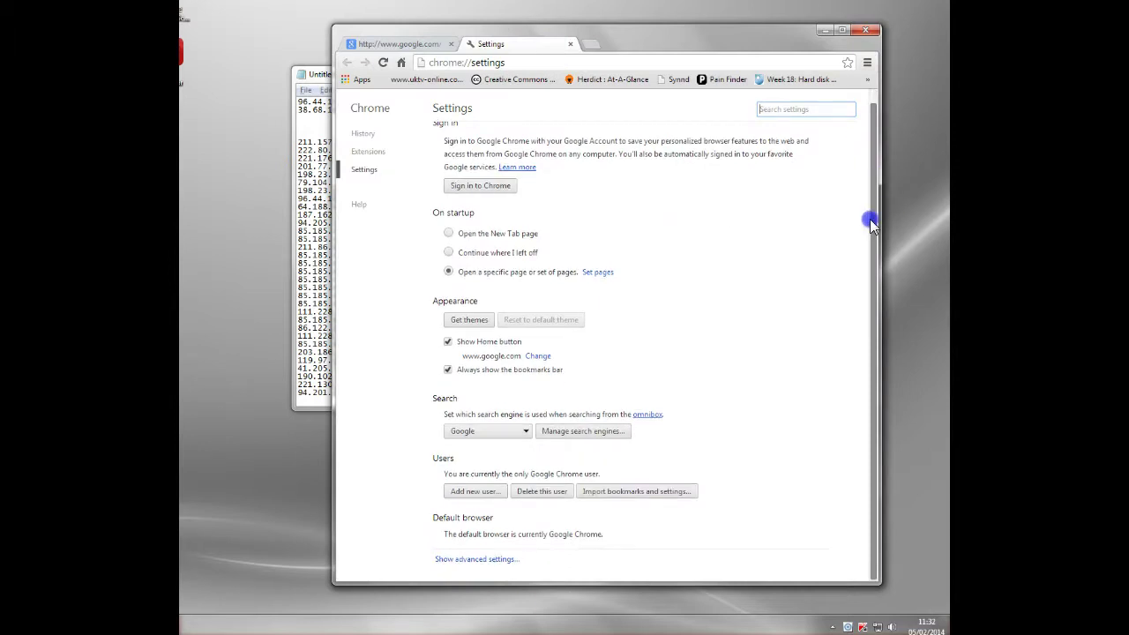
click(475, 561)
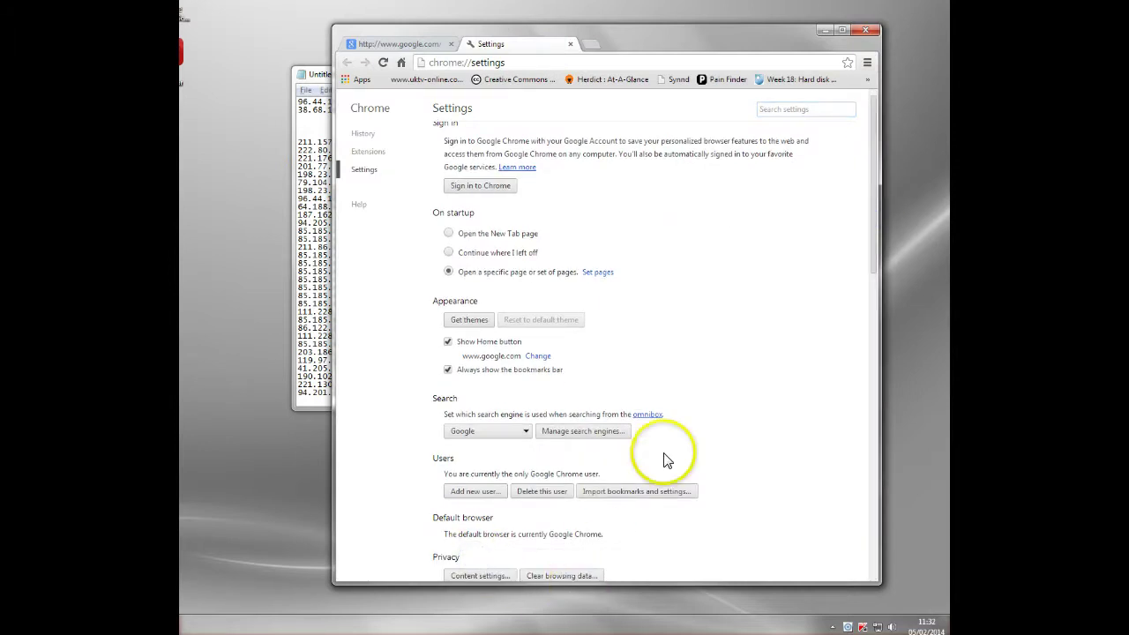
scroll(676, 441, down, 3)
scroll(676, 442, down, 4)
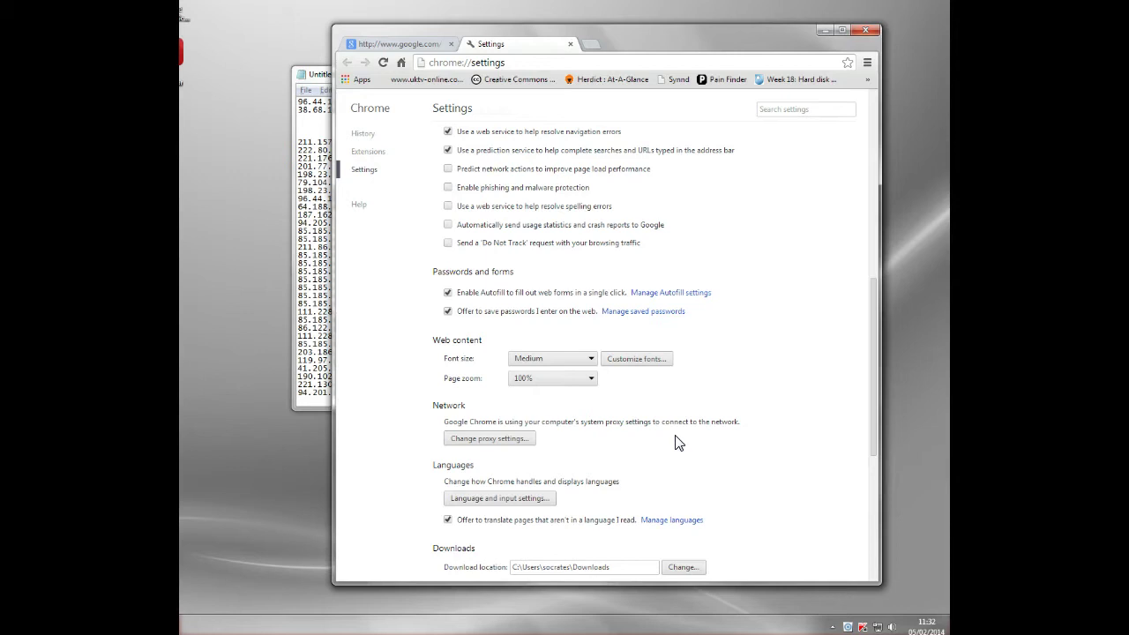
click(494, 314)
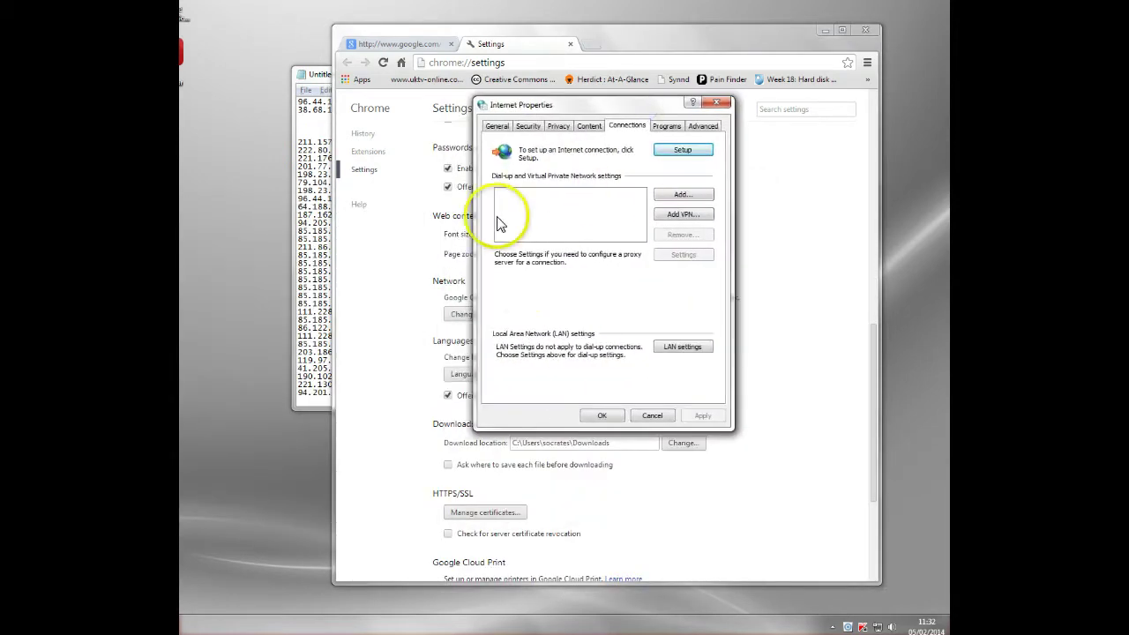
- Open LAN settings with the proxy enabled and the Notepad proxy list placed beside it
click(695, 350)
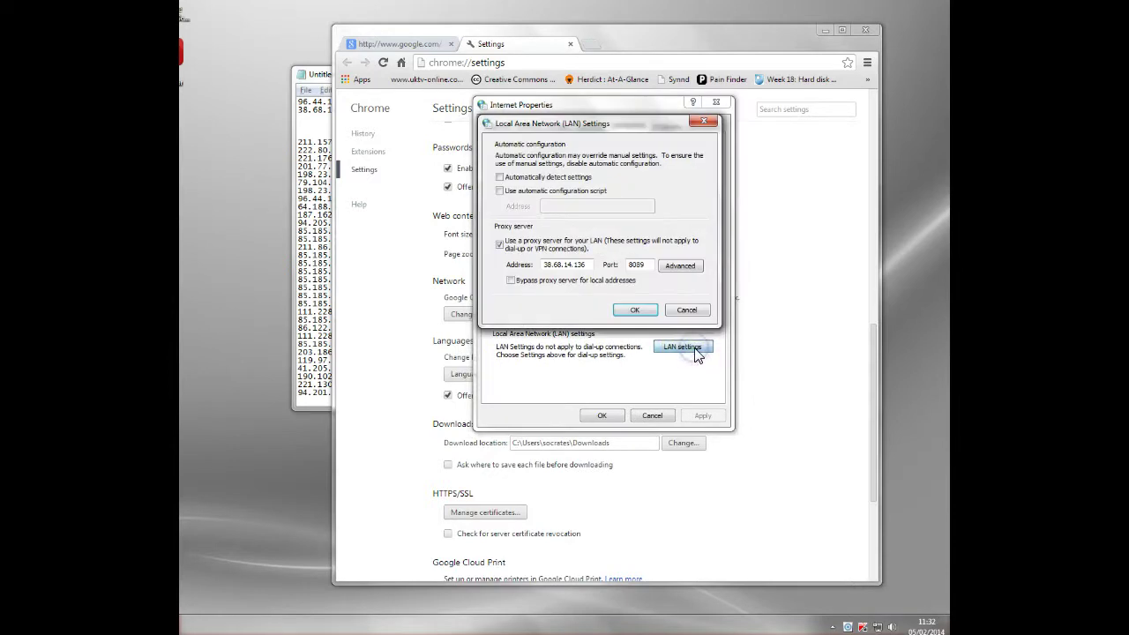
click(500, 244)
drag(315, 69, 288, 76)
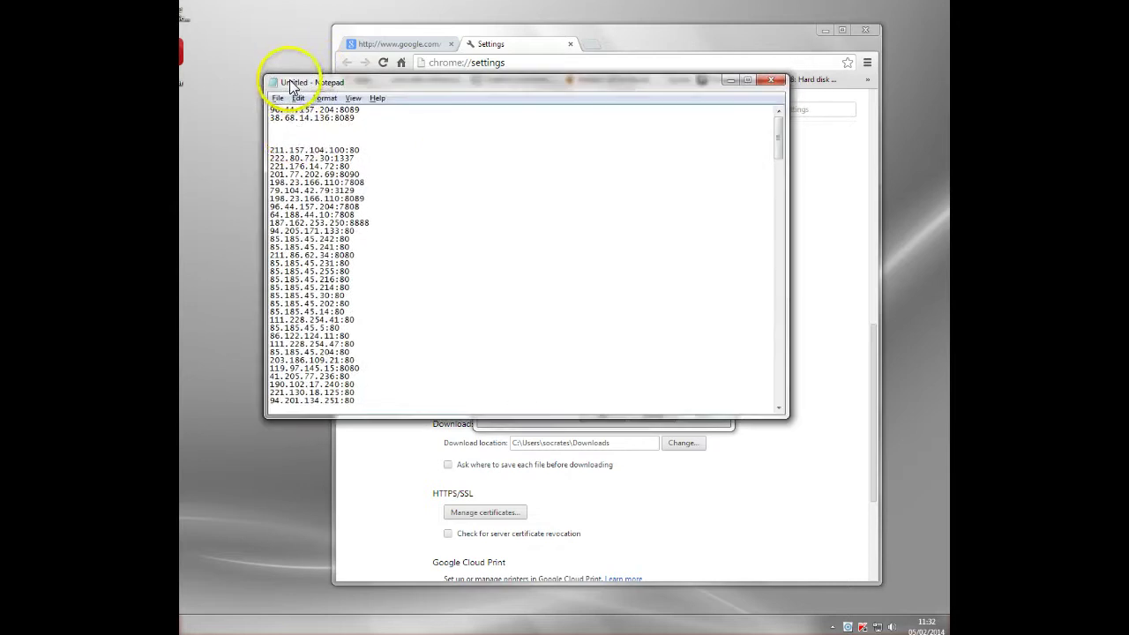
drag(788, 323, 527, 300)
click(662, 107)
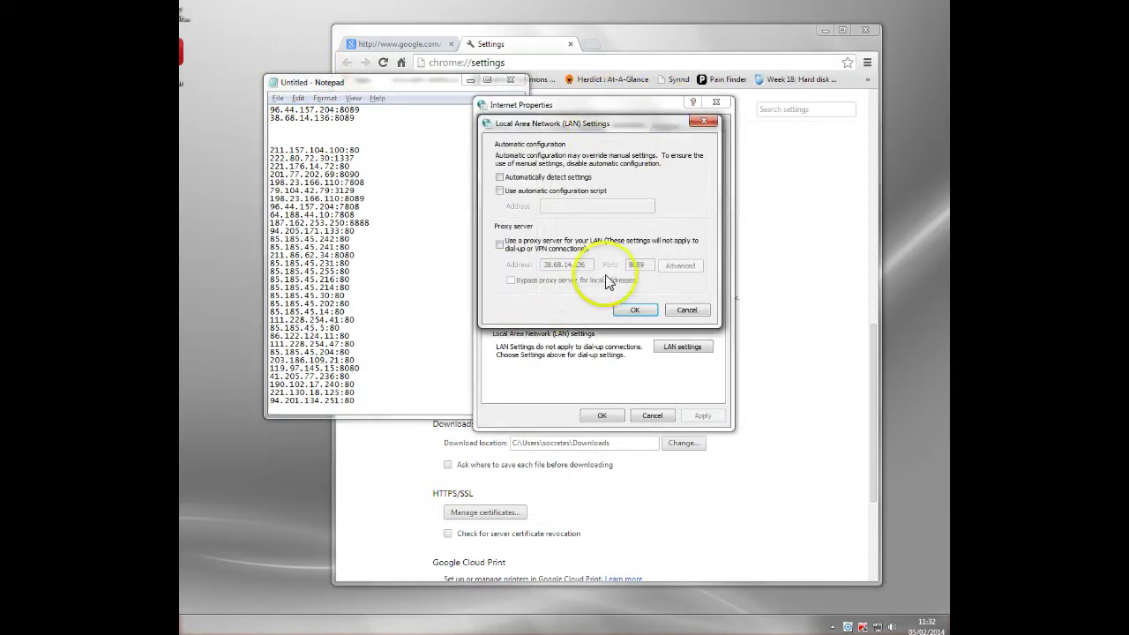
click(499, 244)
- Enter proxy address 211.157.104.100 with port 80 and confirm both dialogs
double_click(565, 265)
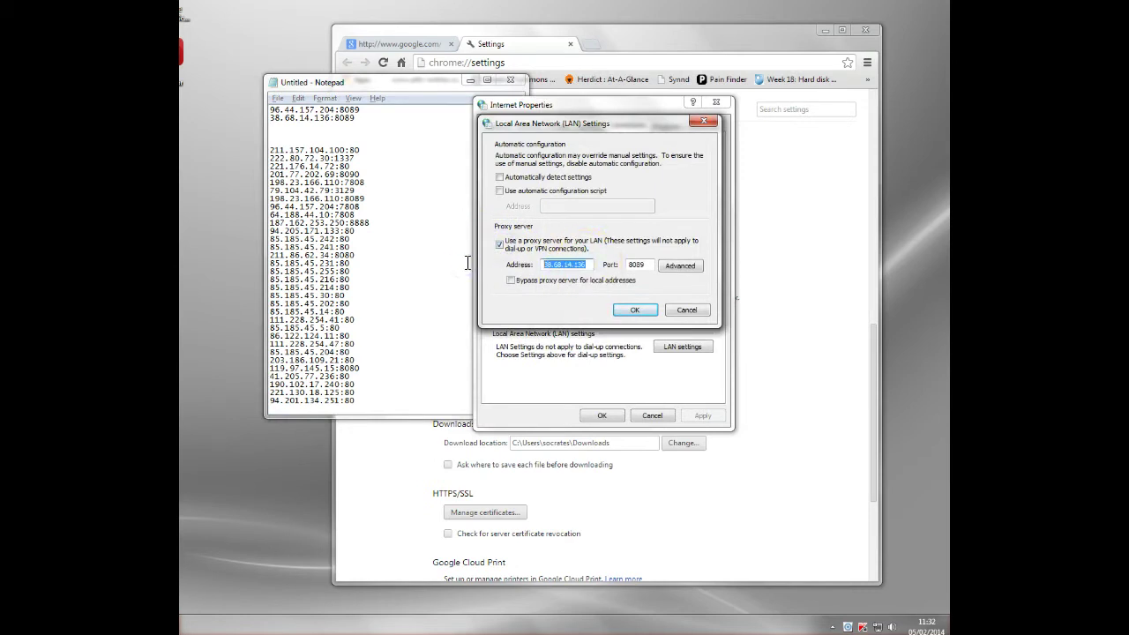
text(211)
text(.157)
text(.104)
text(.100)
key(Tab)
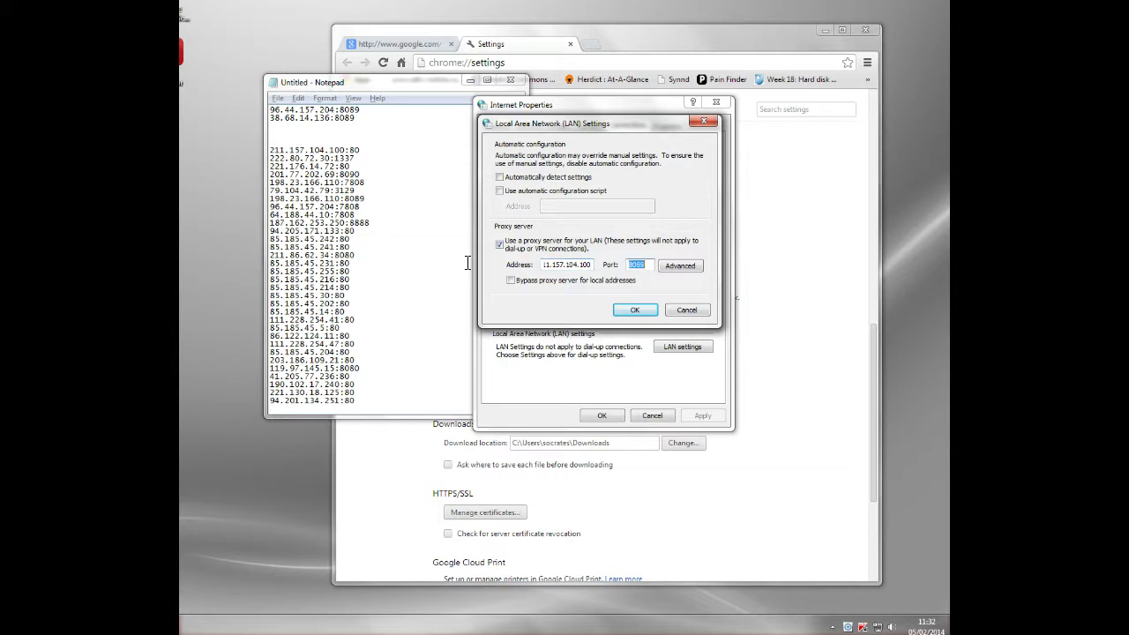
text(80)
click(631, 311)
click(600, 416)
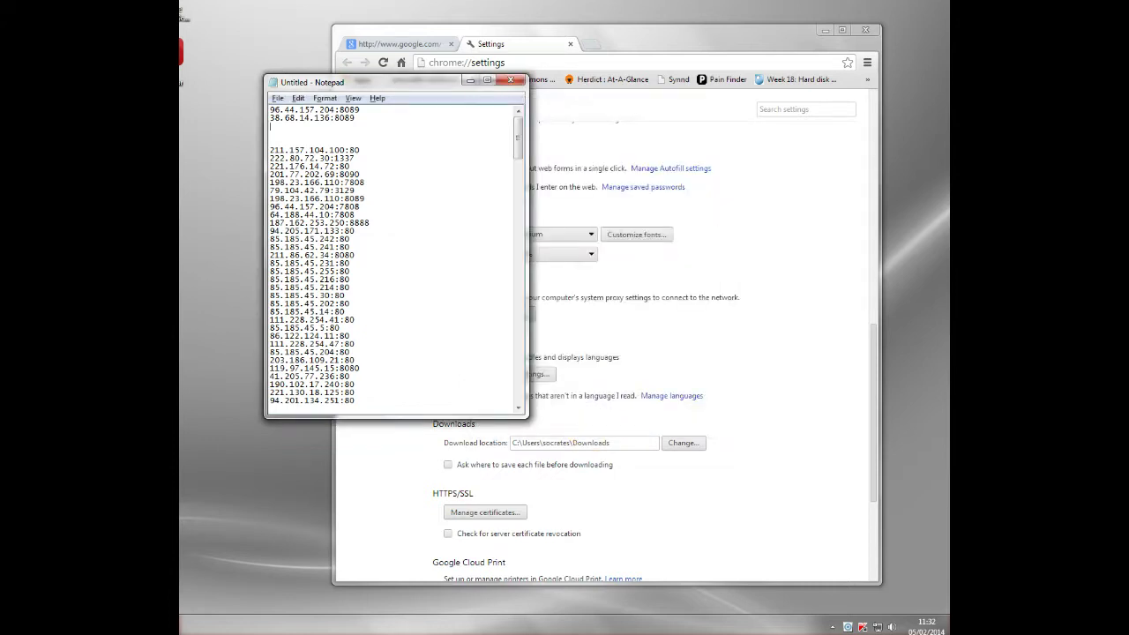
- Close Settings, reopen Chrome and retry google.com twice, still getting No data received
click(867, 30)
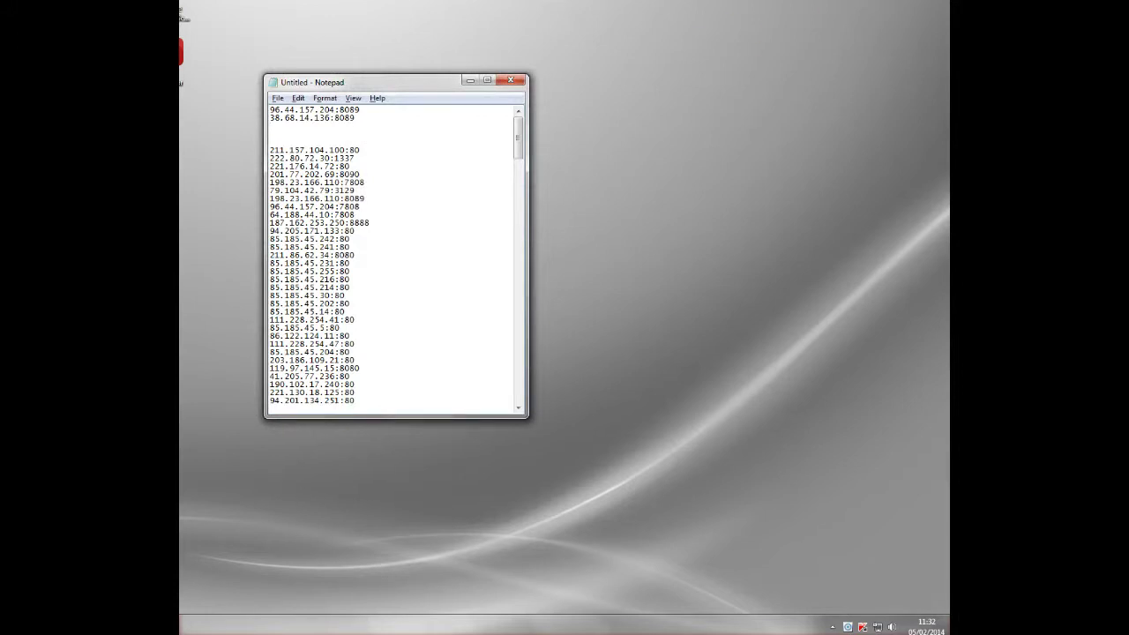
click(935, 334)
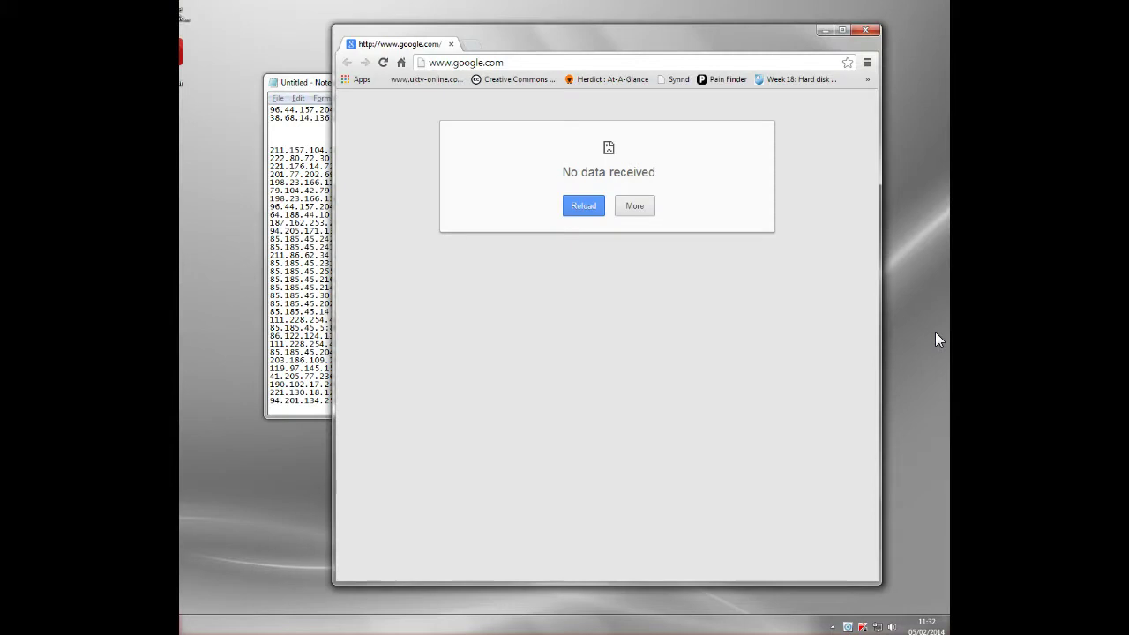
click(577, 205)
click(577, 202)
- Reload google.com once more, then close Chrome and relaunch it
click(869, 33)
click(574, 213)
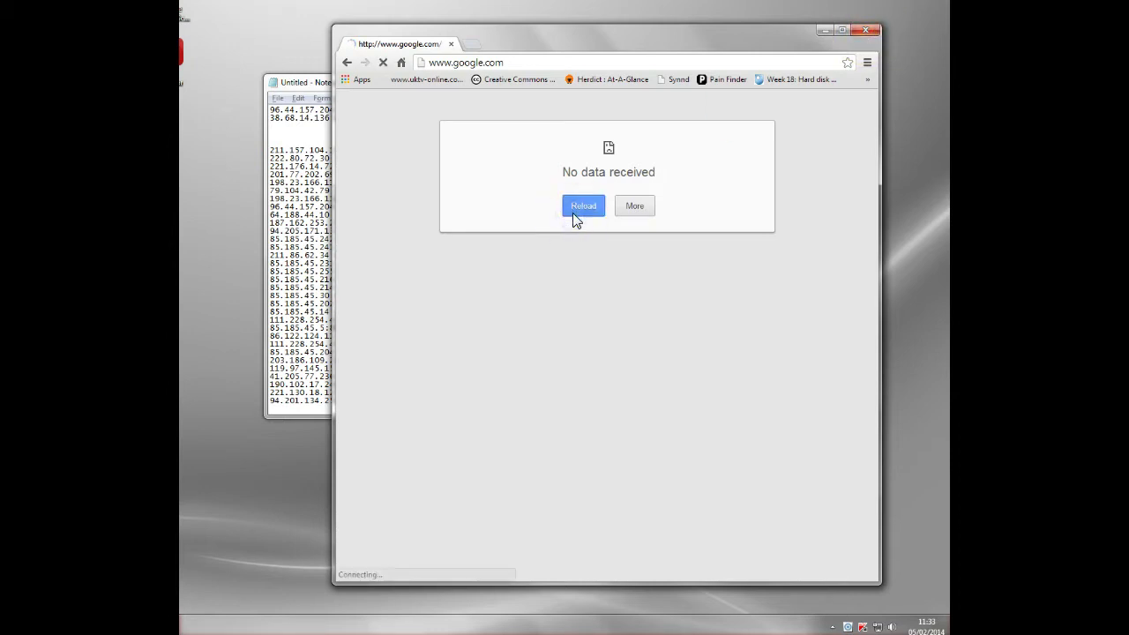
click(869, 31)
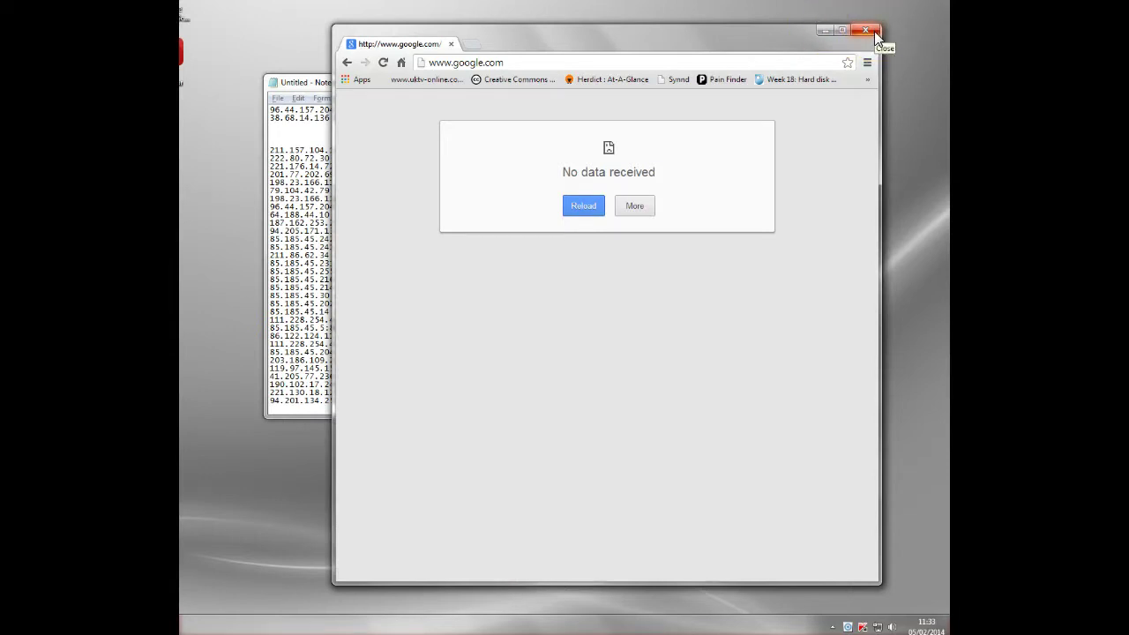
click(875, 31)
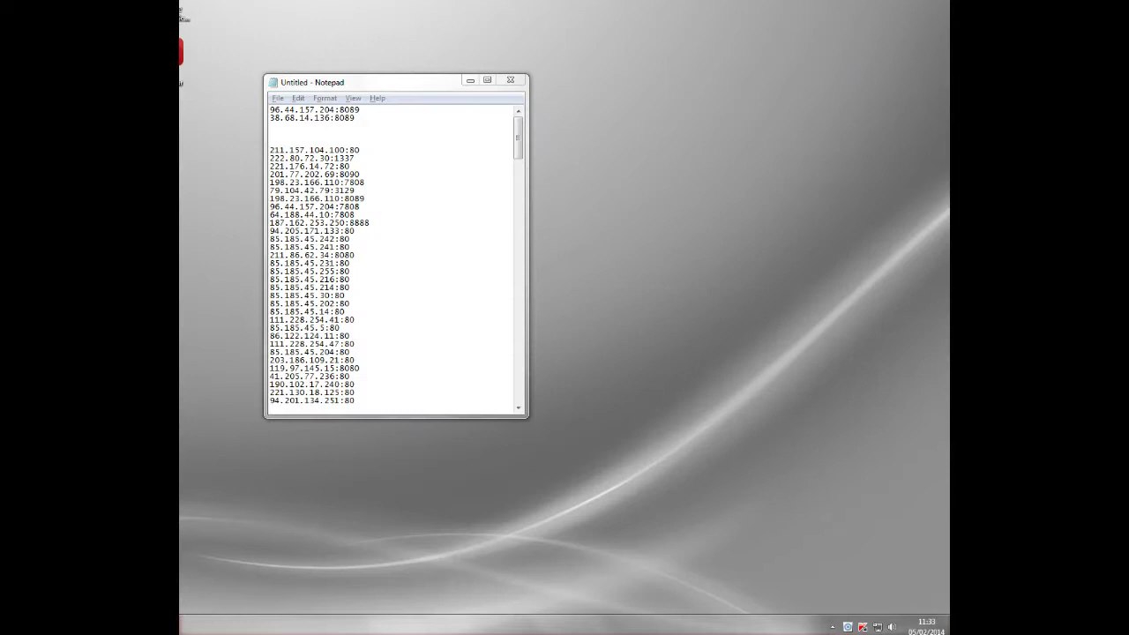
click(365, 592)
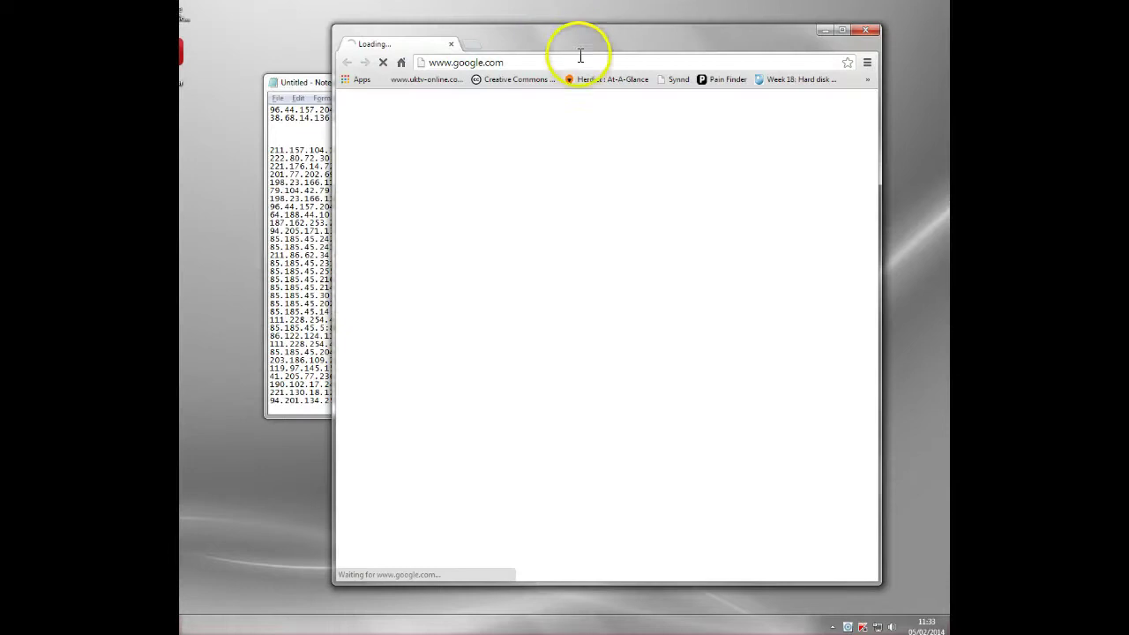
- Return to the Internet Properties Connections tab via Chrome's advanced Network settings
drag(580, 45, 643, 92)
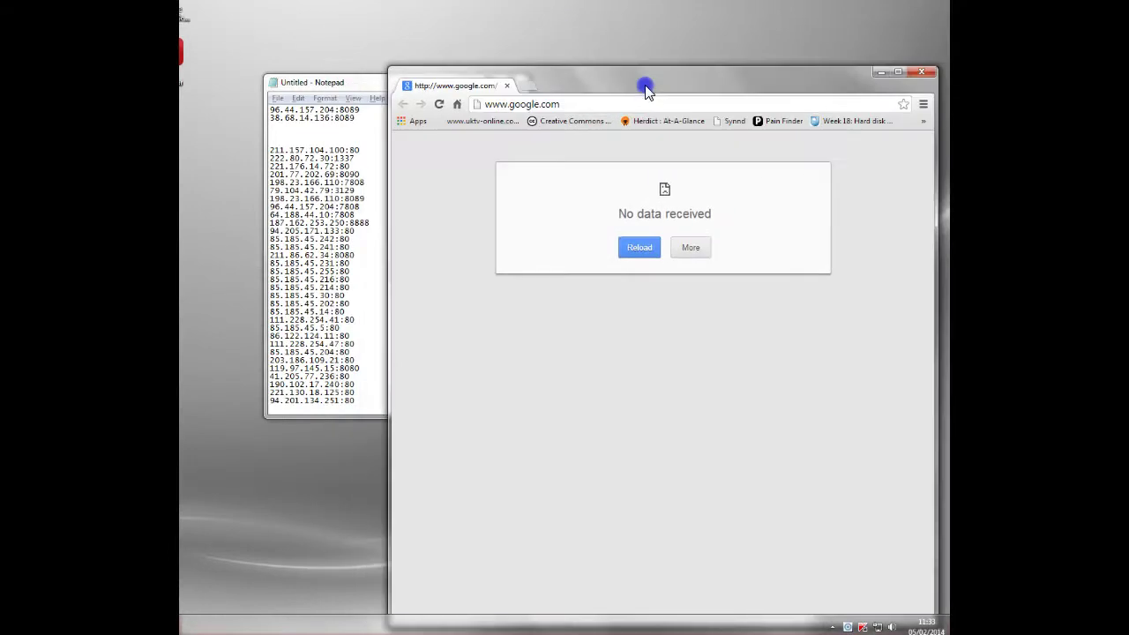
click(923, 105)
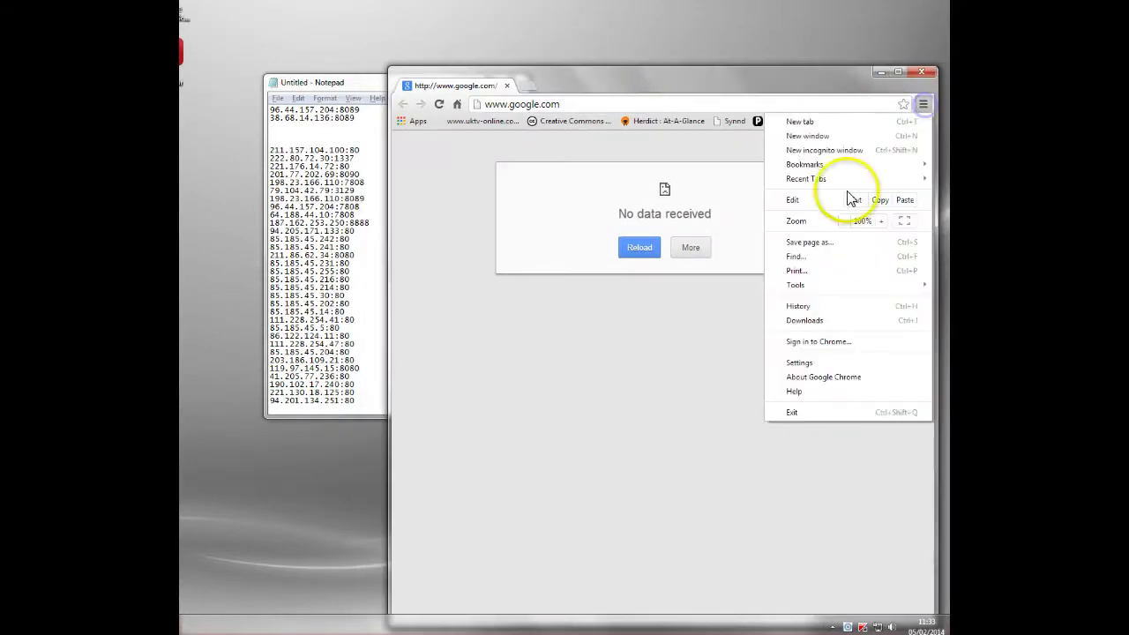
click(839, 362)
scroll(723, 396, down, 1)
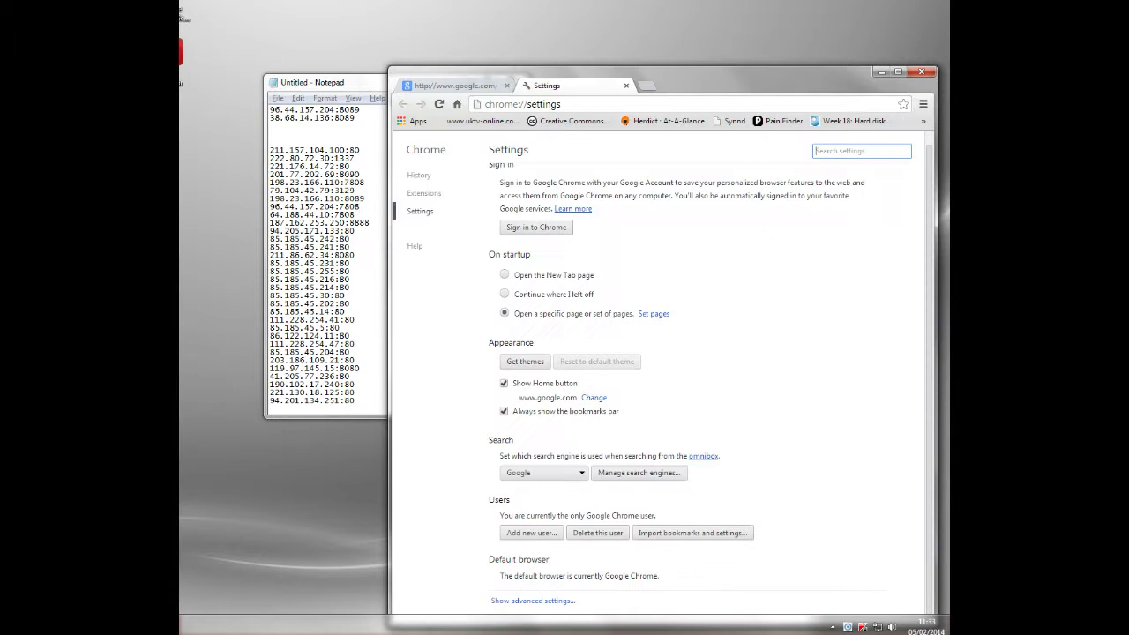
click(508, 602)
scroll(643, 459, down, 4)
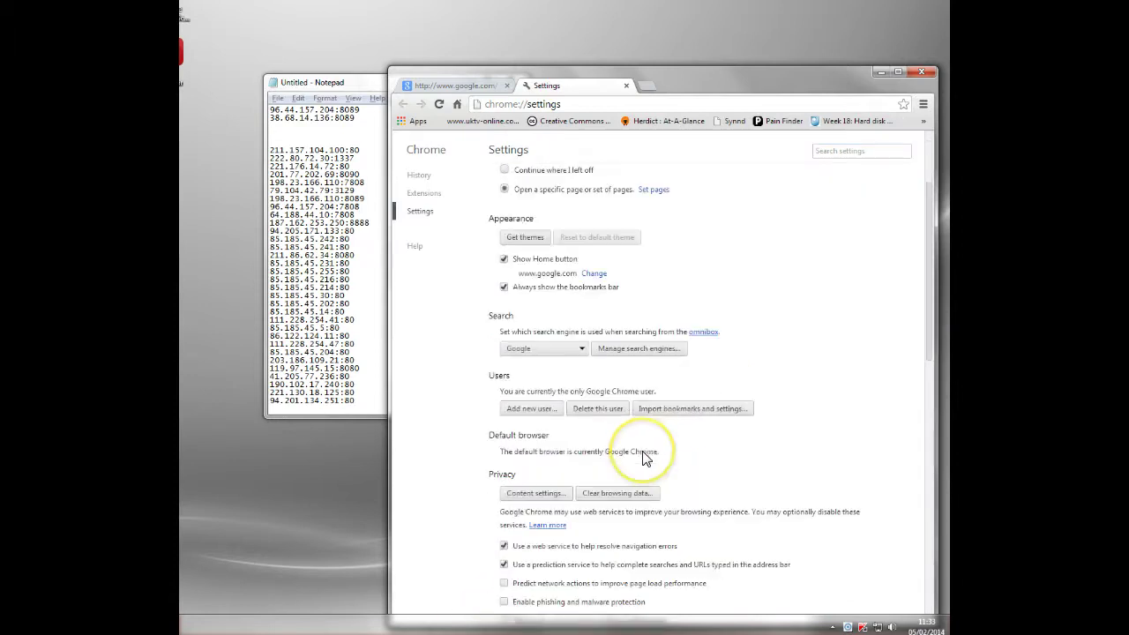
scroll(643, 459, up, 3)
scroll(644, 458, down, 10)
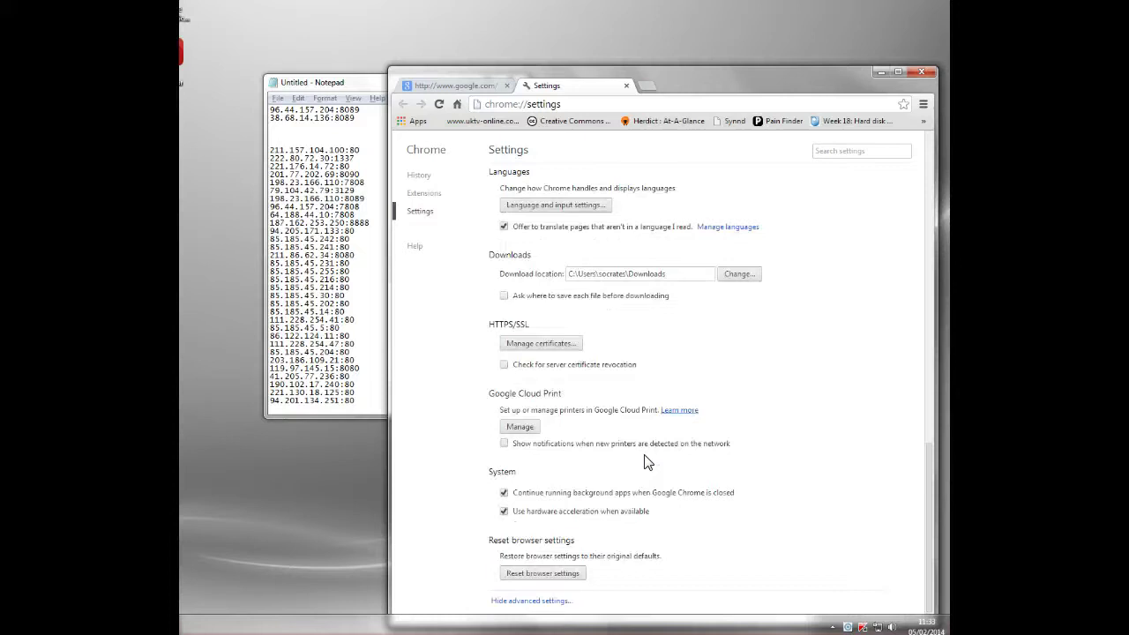
scroll(647, 460, up, 2)
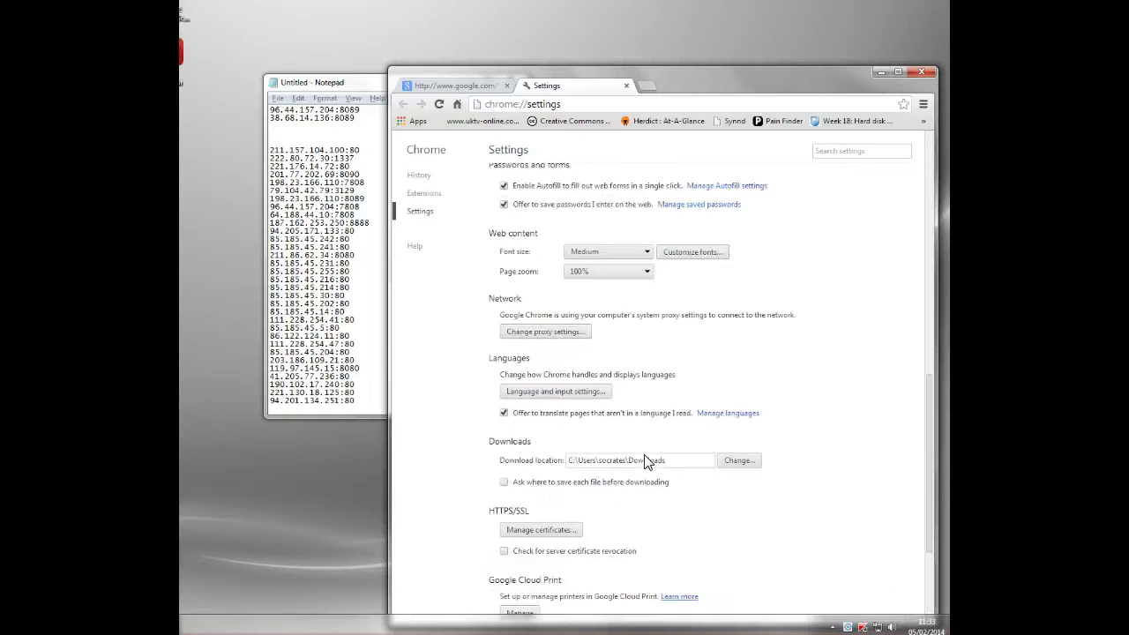
click(545, 332)
- Replace the LAN proxy with 38.68.14.136 on port 8089 and confirm both dialogs
drag(822, 94, 723, 101)
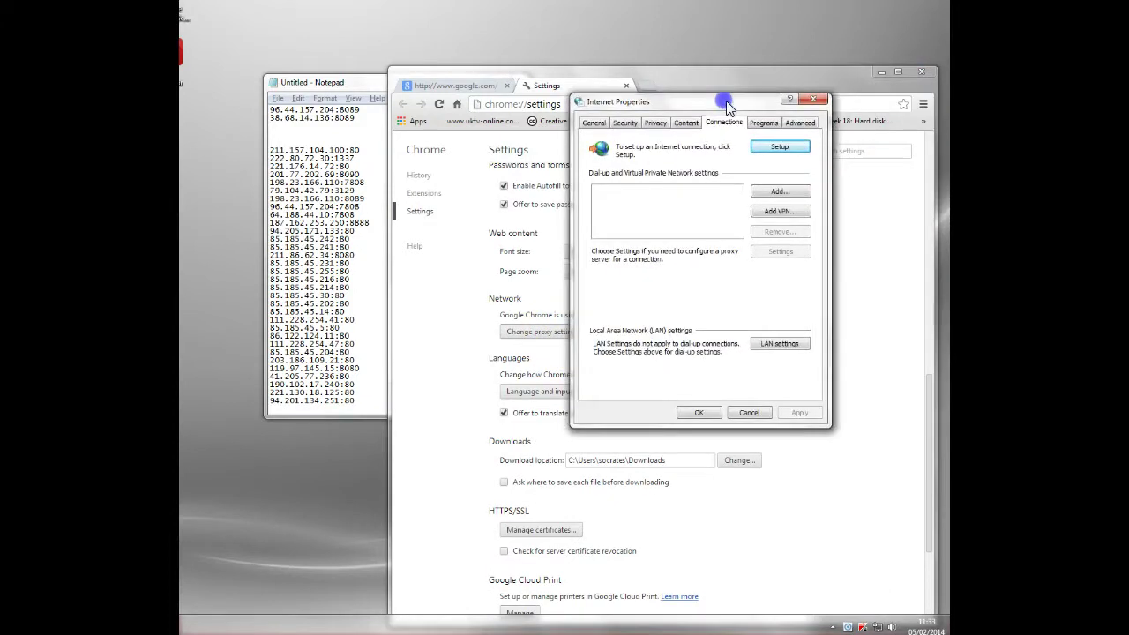
click(780, 344)
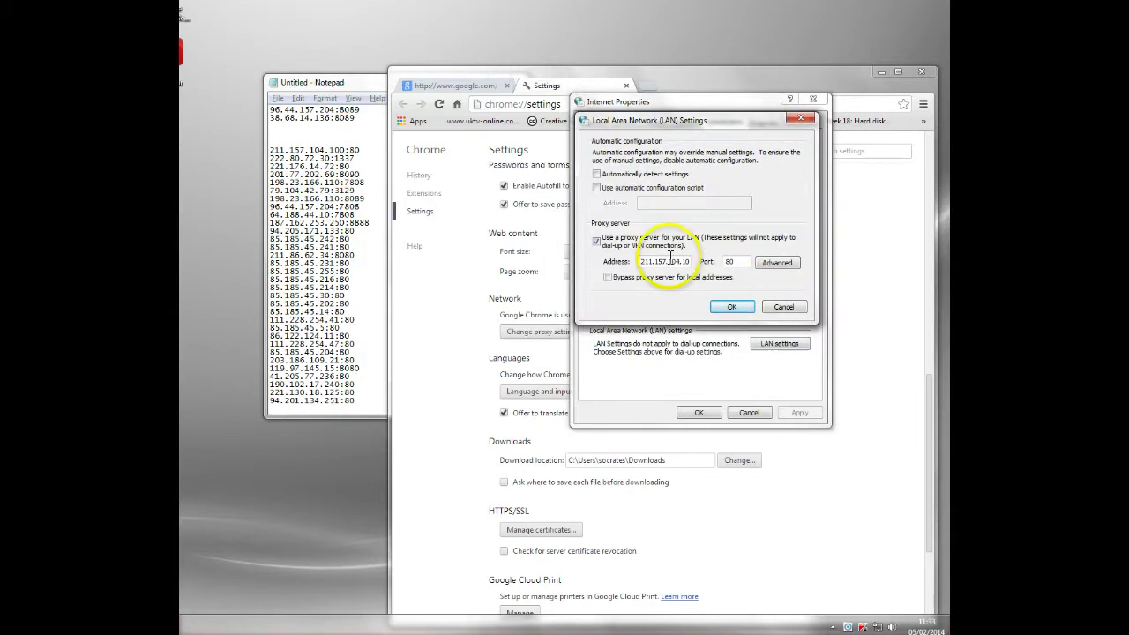
drag(644, 262, 759, 265)
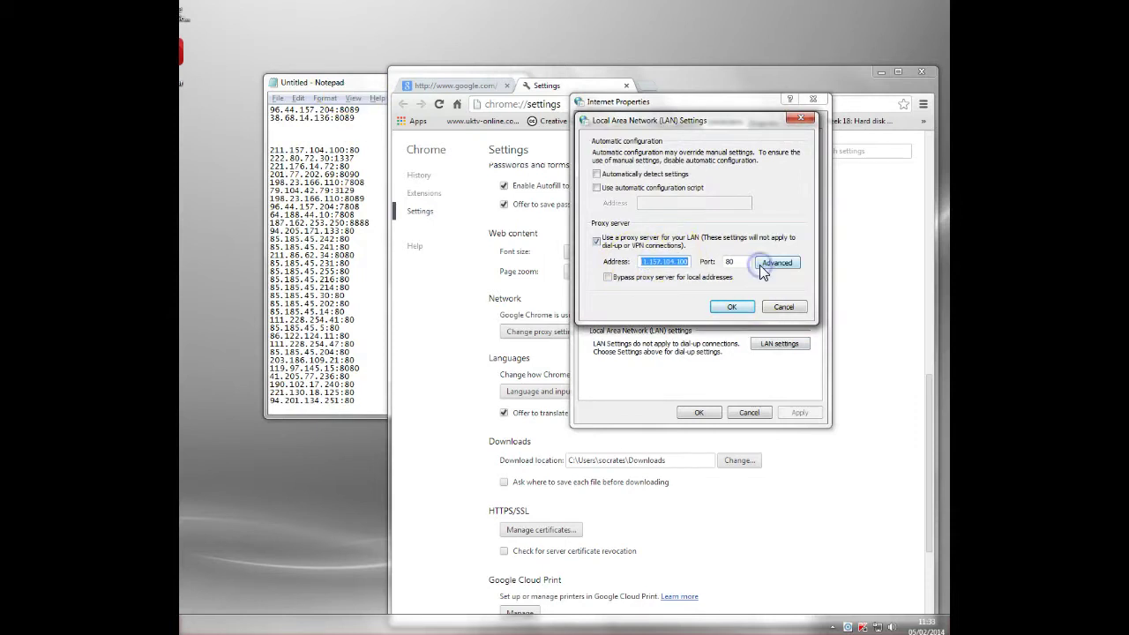
key(Delete)
text(38.68.14.136)
key(Tab)
text(808)
click(733, 306)
click(697, 414)
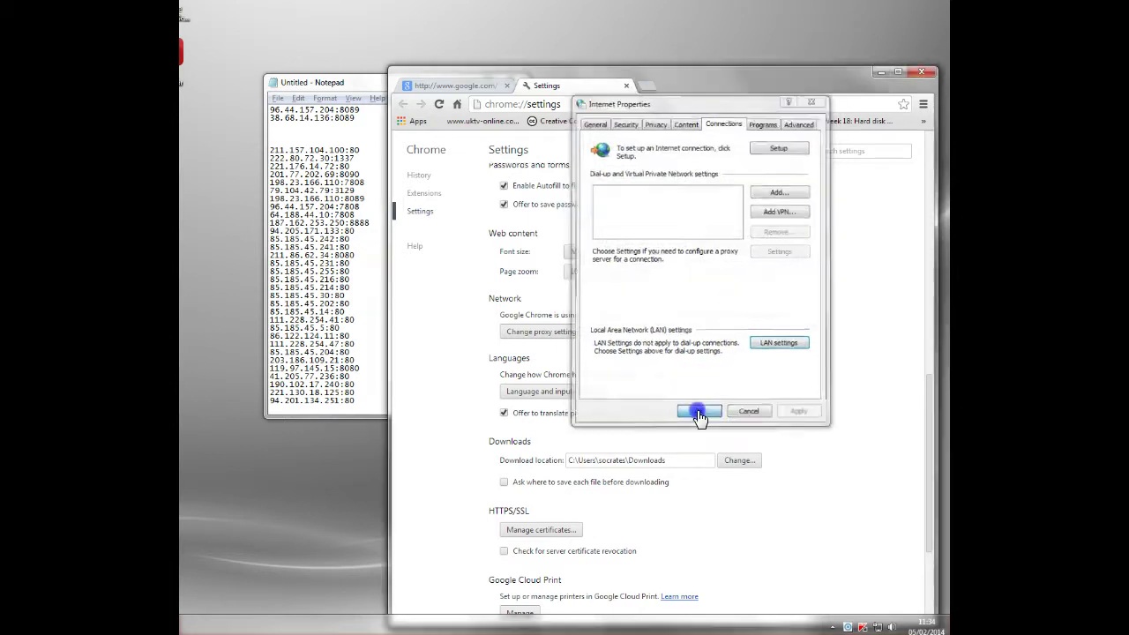
- Close Chrome so it can be relaunched through the new proxy
click(923, 72)
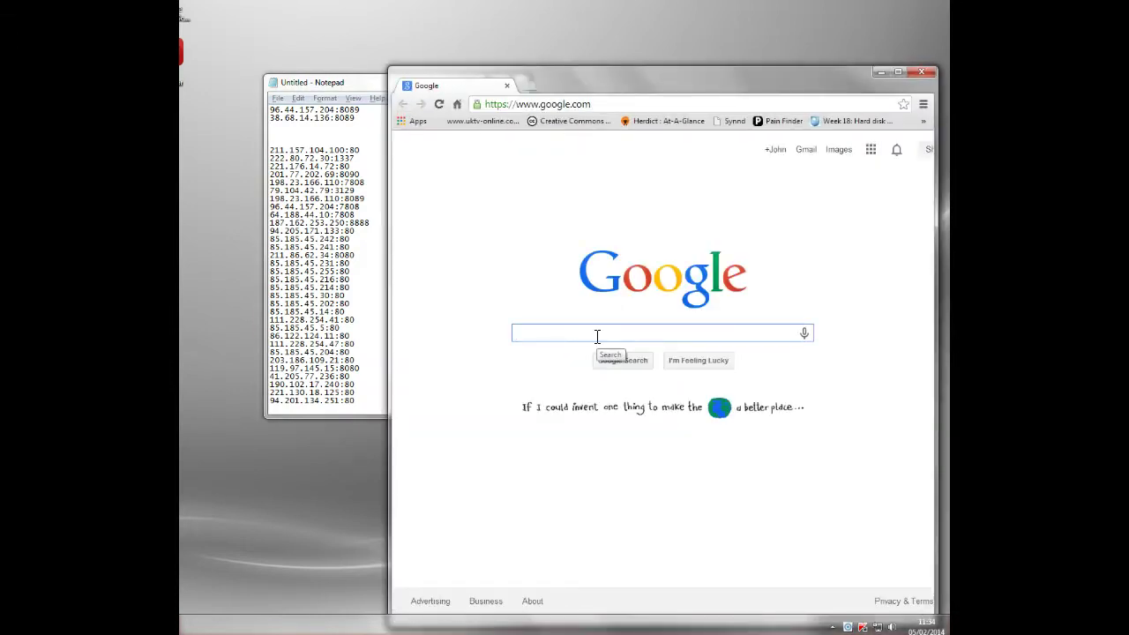
click(526, 84)
text(bbc.co.uk)
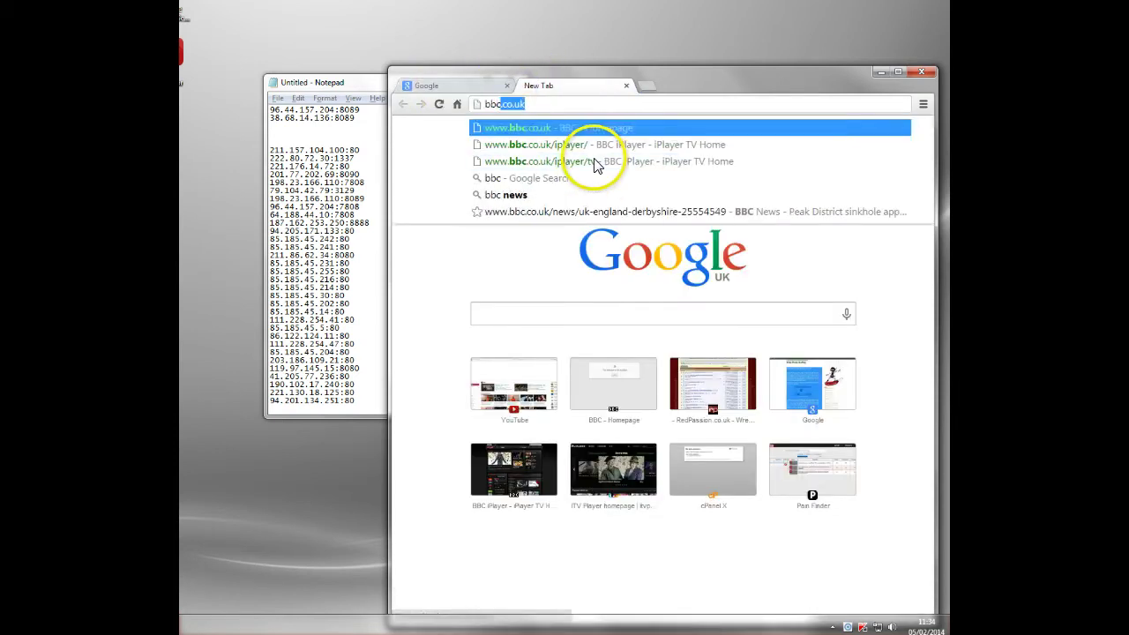
key(Return)
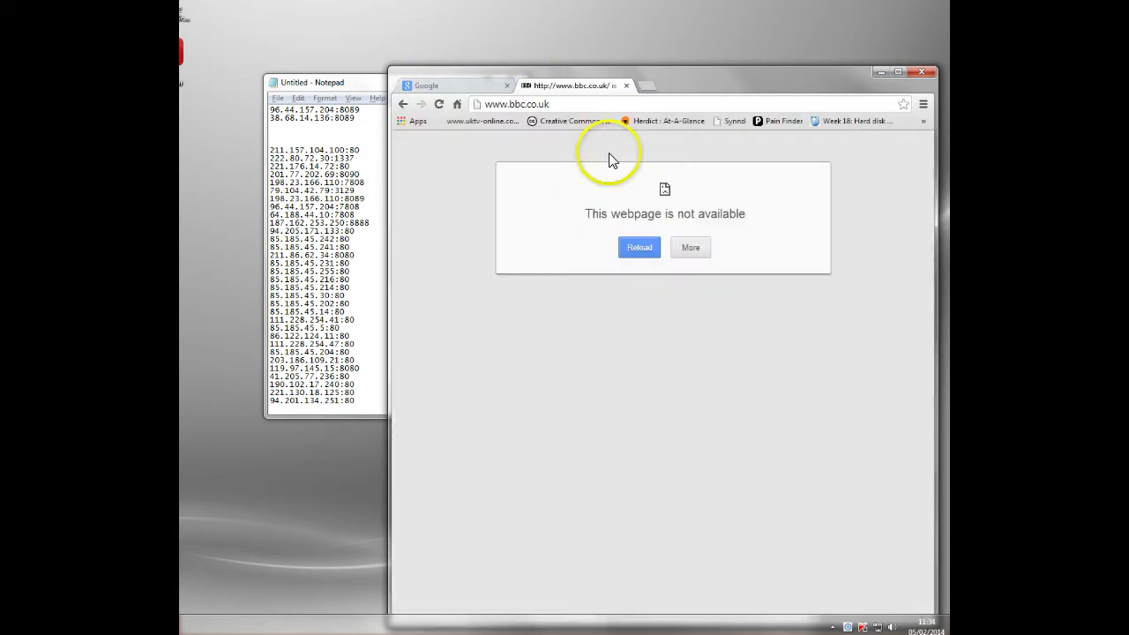
click(642, 245)
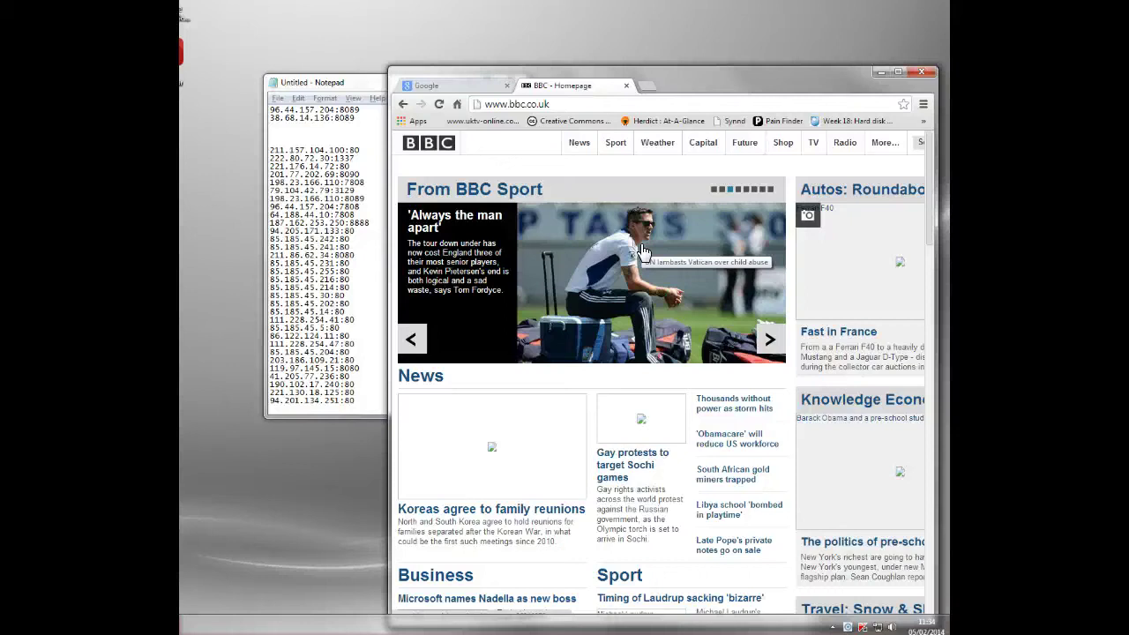
mouse_move(644, 253)
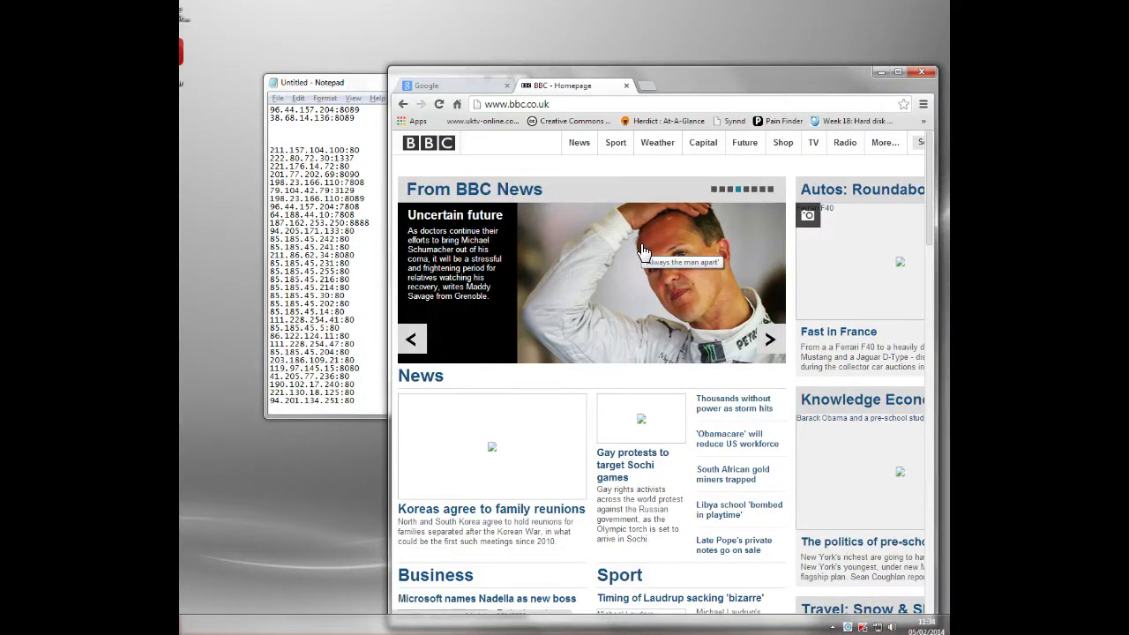
scroll(732, 252, down, 8)
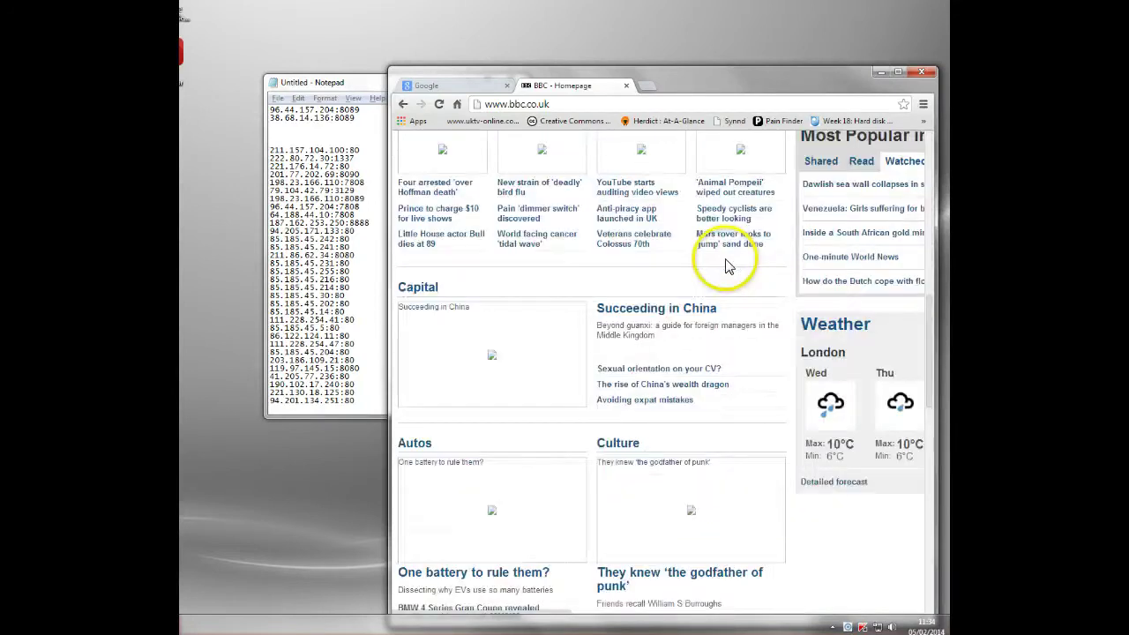
scroll(725, 261, up, 5)
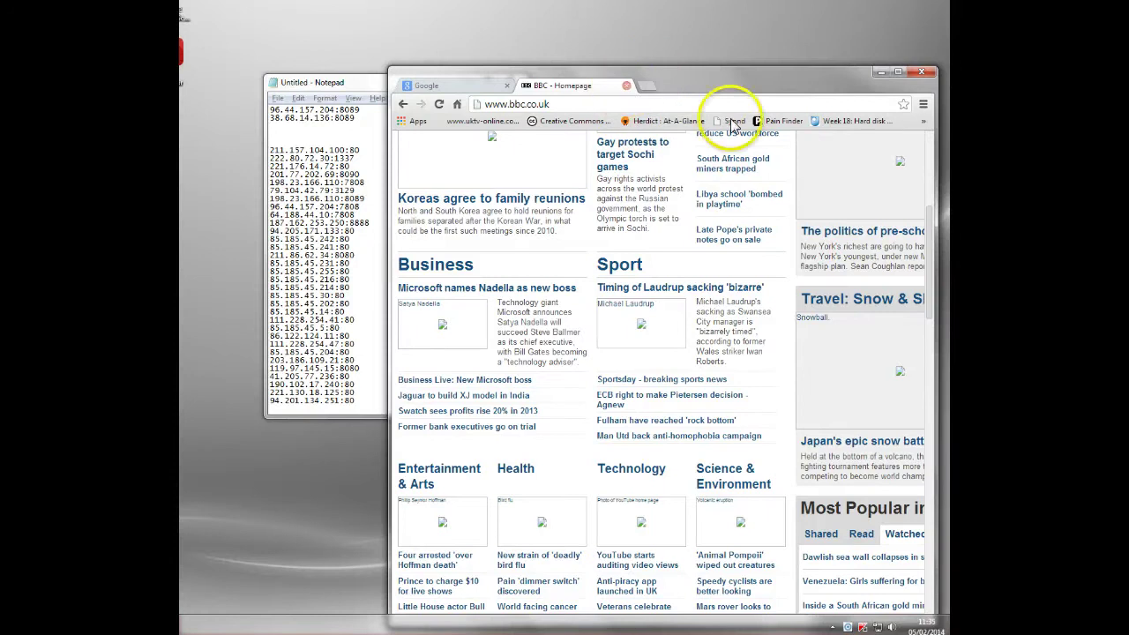
- Reach Internet Properties from Chrome's advanced Network settings once more
click(923, 104)
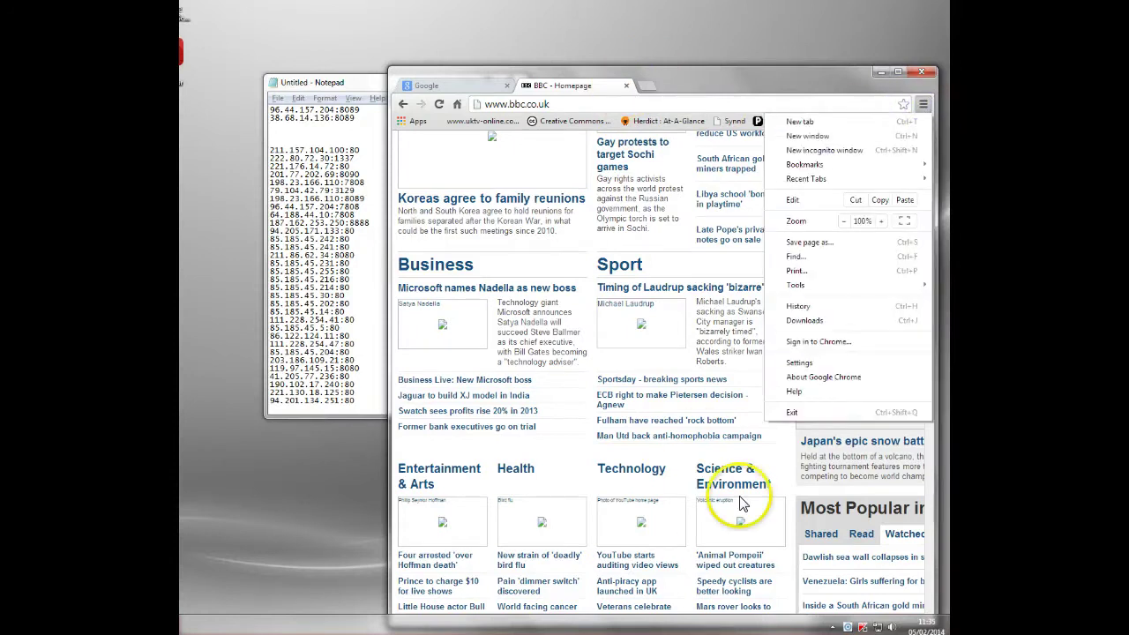
click(829, 362)
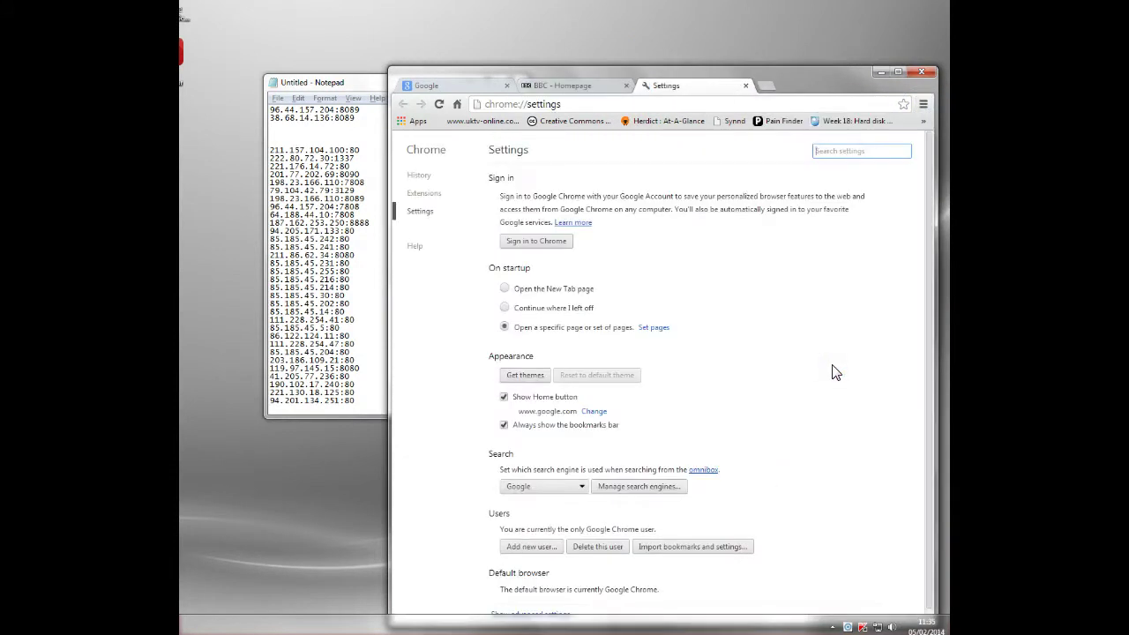
scroll(820, 366, down, 1)
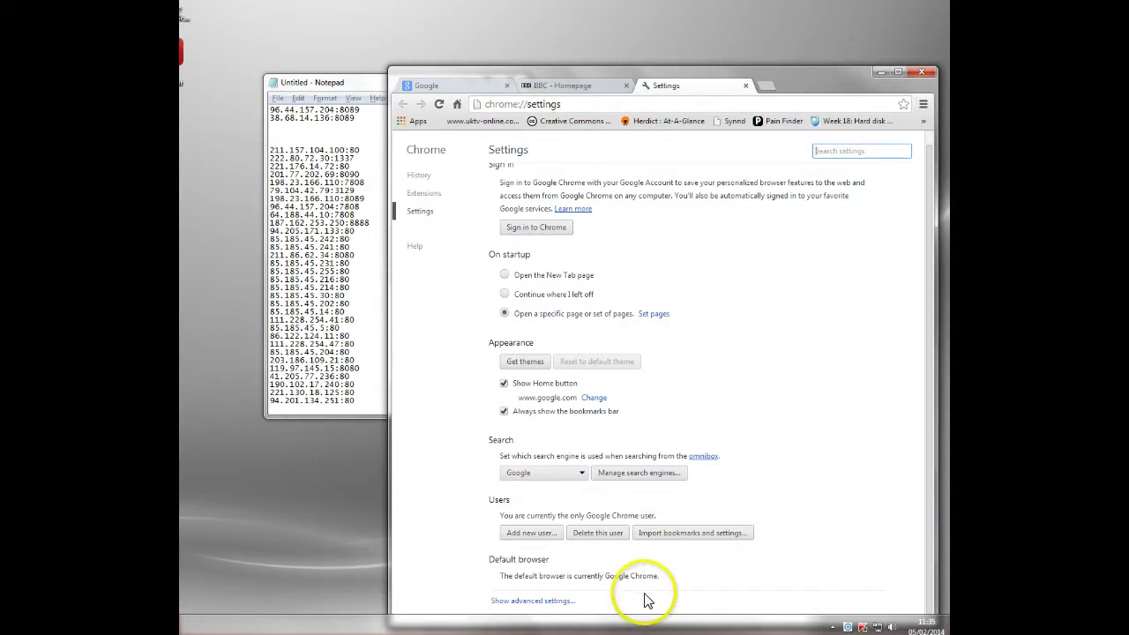
click(561, 600)
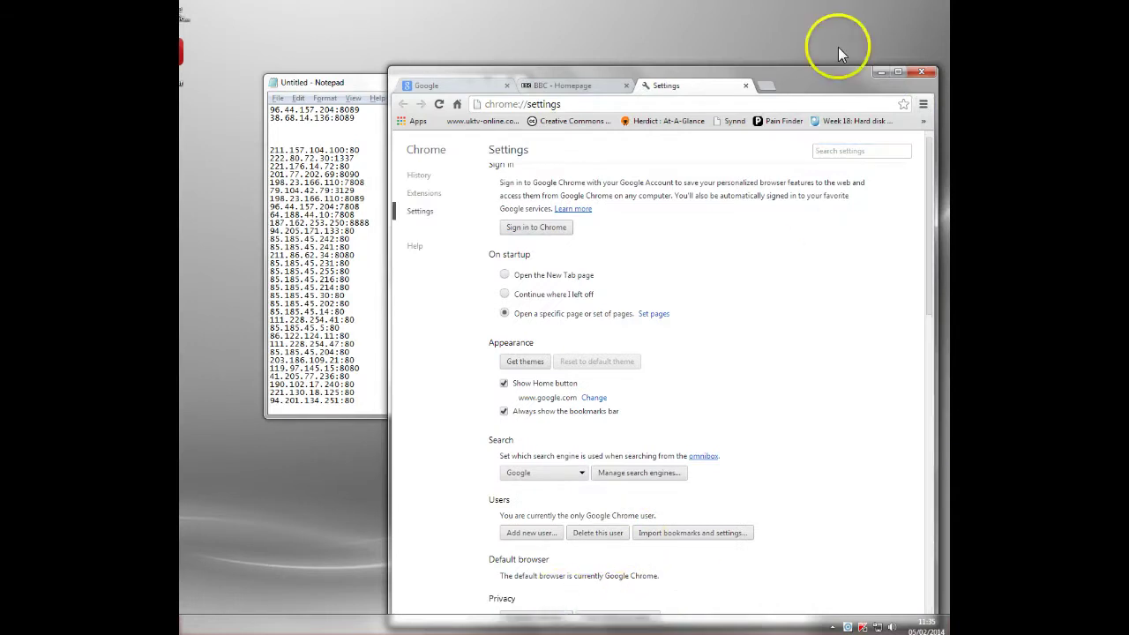
drag(805, 76, 771, 0)
scroll(797, 304, down, 3)
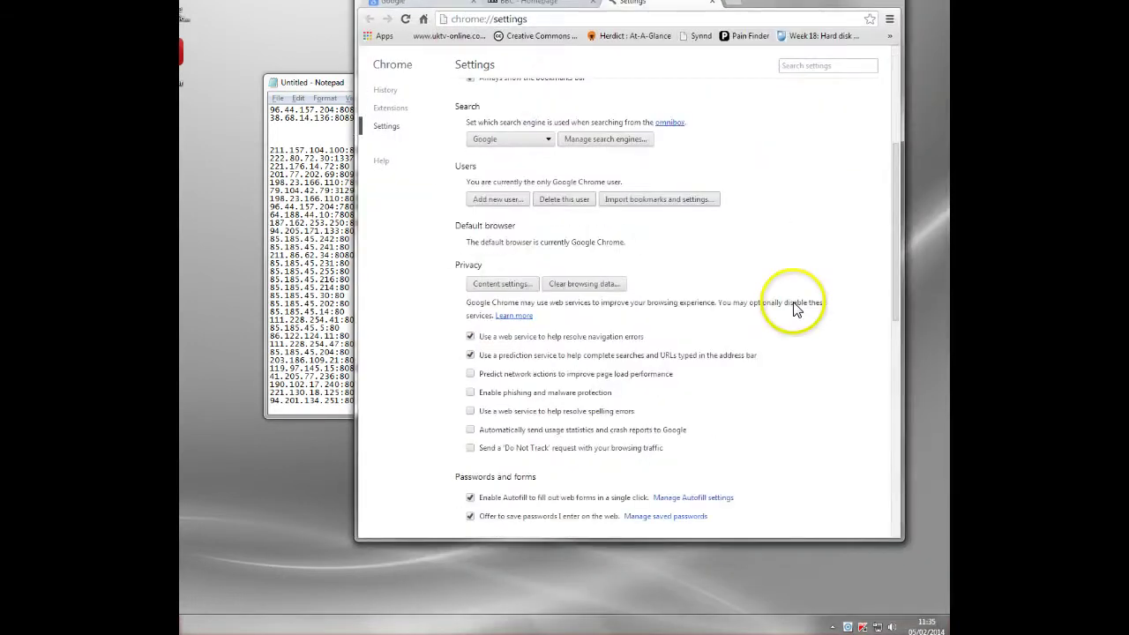
scroll(796, 304, down, 8)
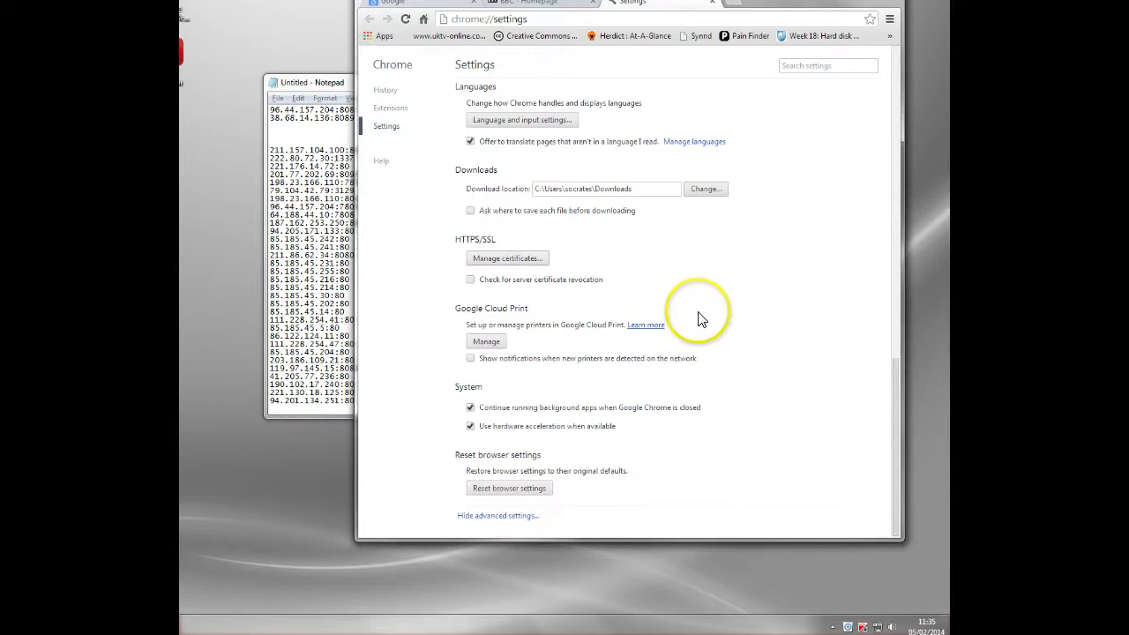
scroll(787, 318, up, 3)
scroll(784, 318, down, 3)
scroll(784, 318, up, 4)
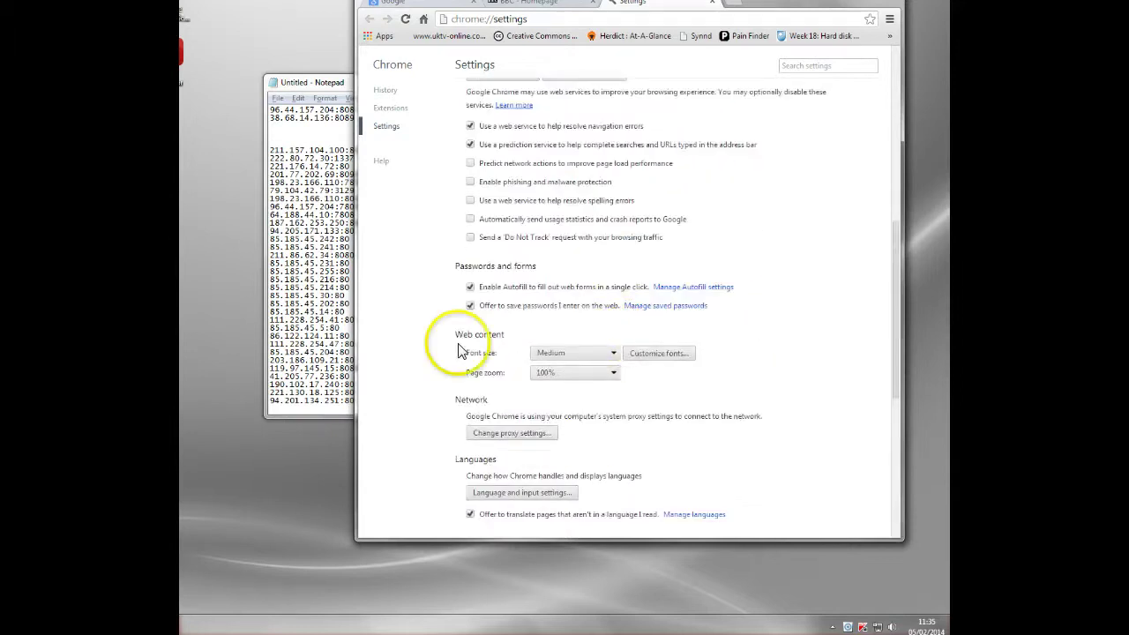
click(525, 435)
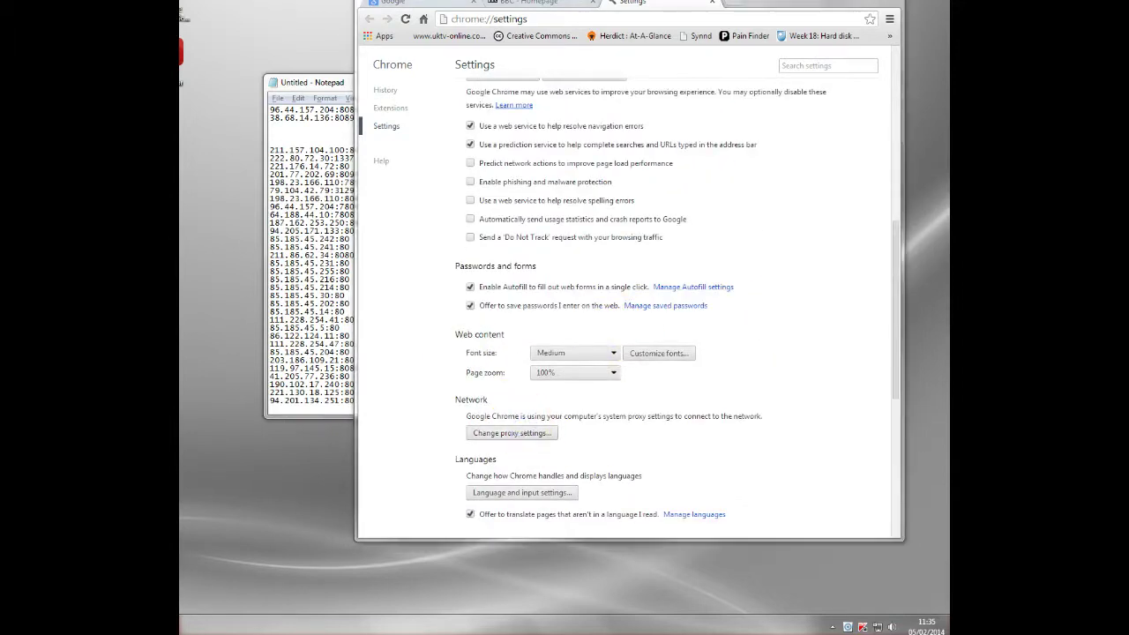
- Uncheck 'Use a proxy server for your LAN' and confirm both dialogs
drag(608, 20, 612, 53)
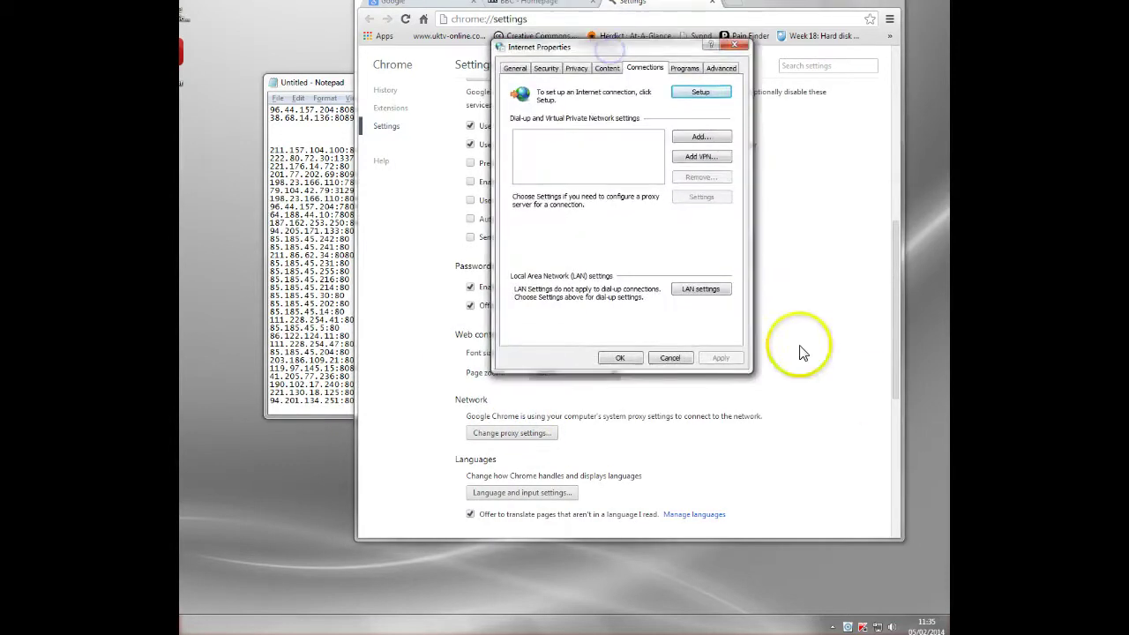
click(701, 289)
click(518, 186)
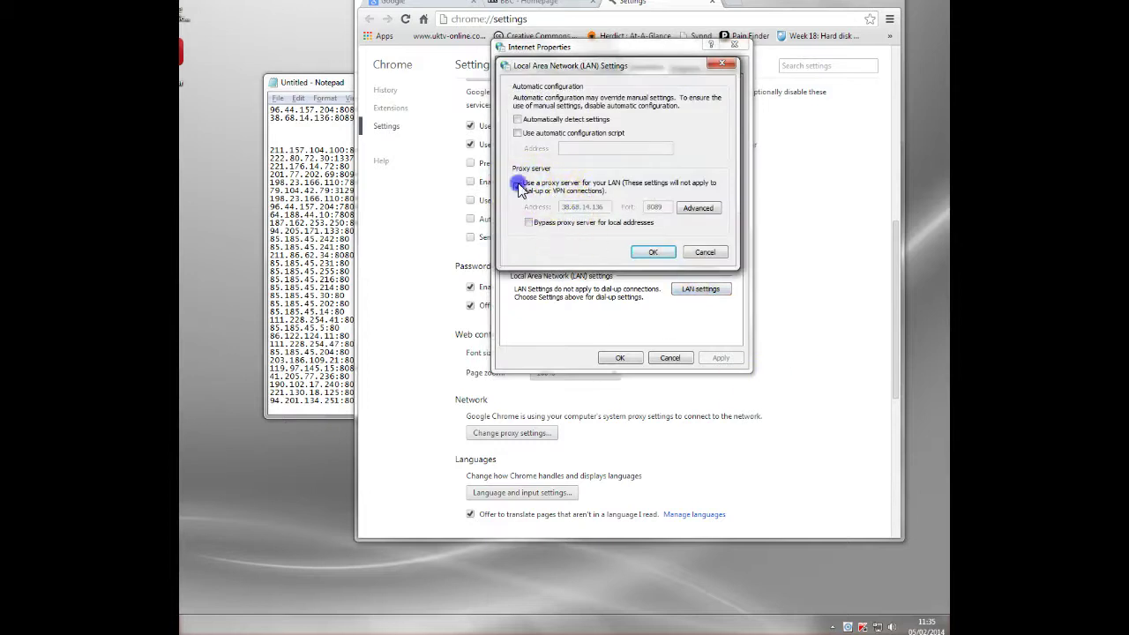
click(653, 253)
click(620, 357)
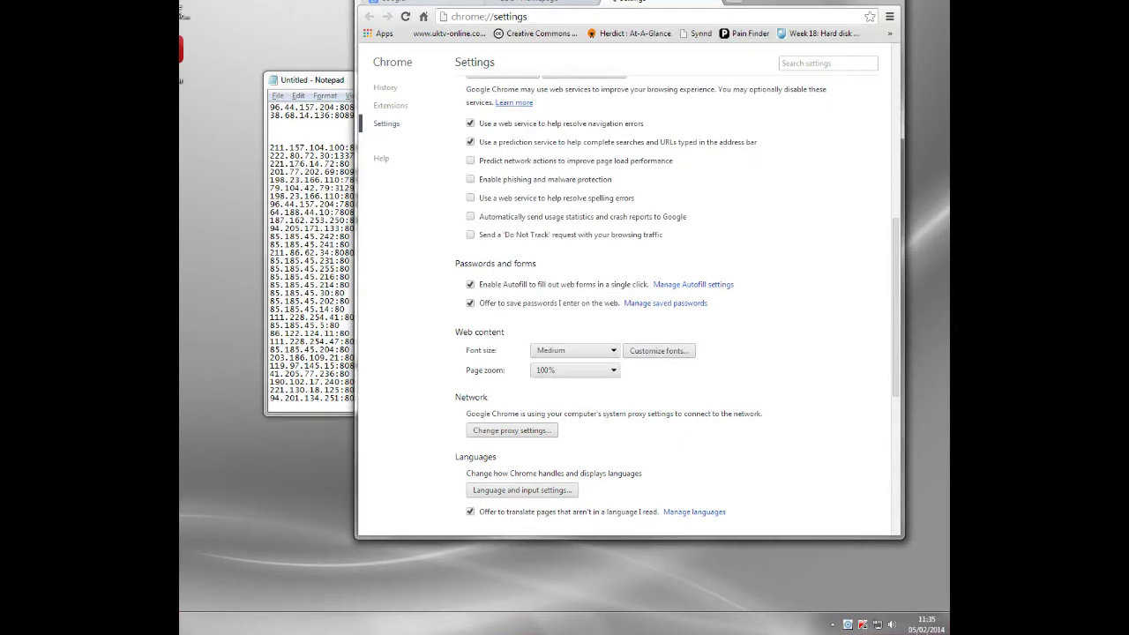
- Close Chrome Settings, go to hulu.com and open the latest Family Guy episode
key(alt+F4)
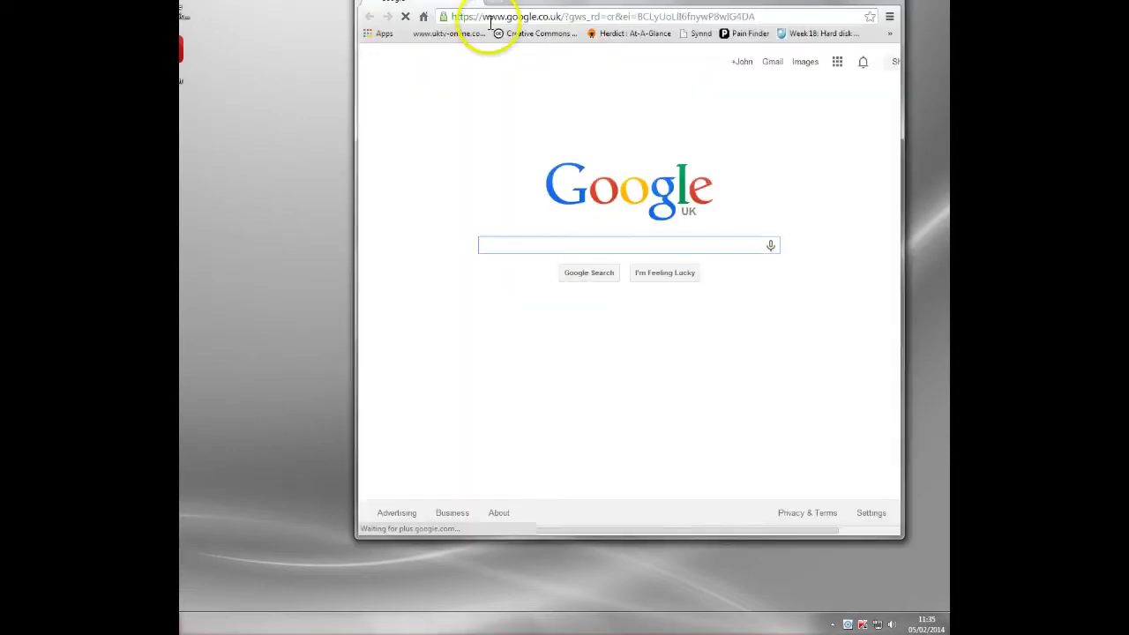
click(490, 18)
text(hulu.com)
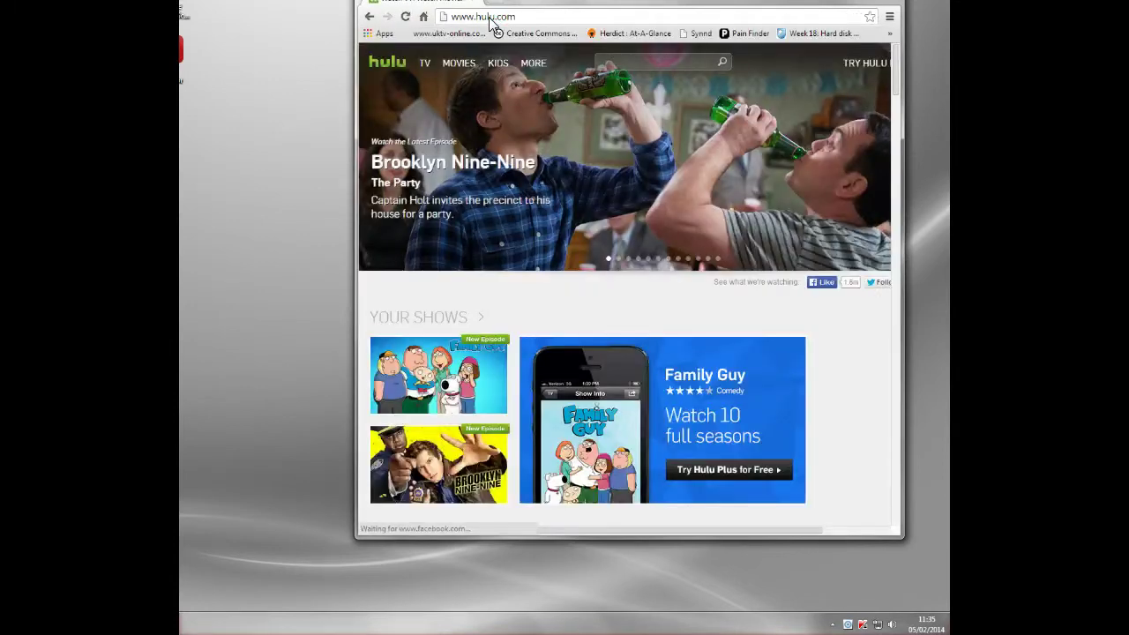
click(420, 365)
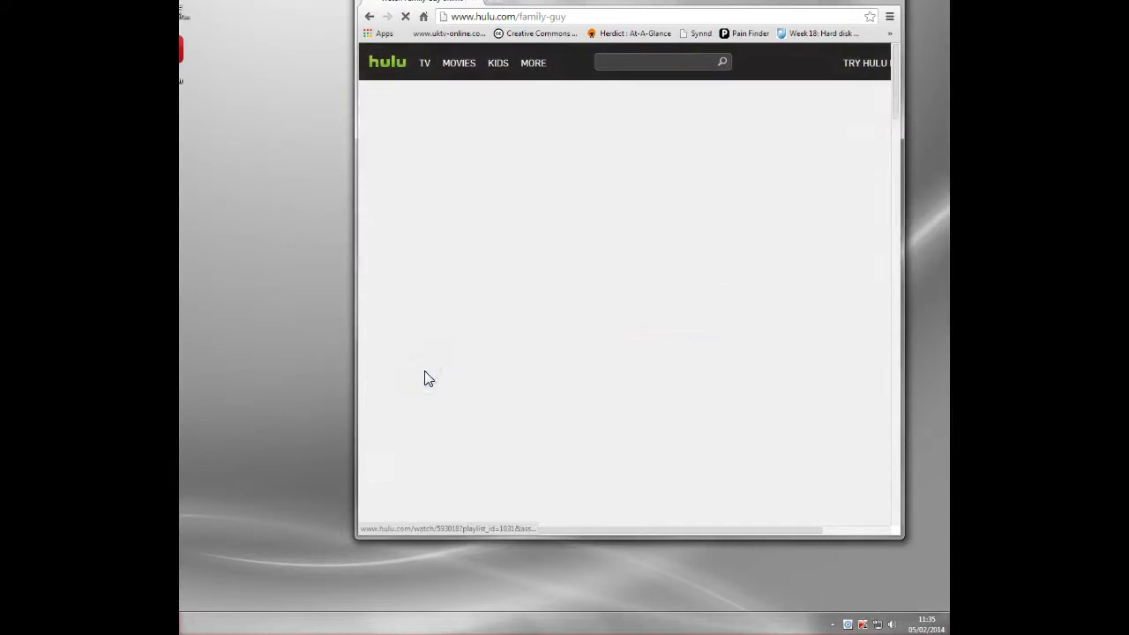
click(426, 370)
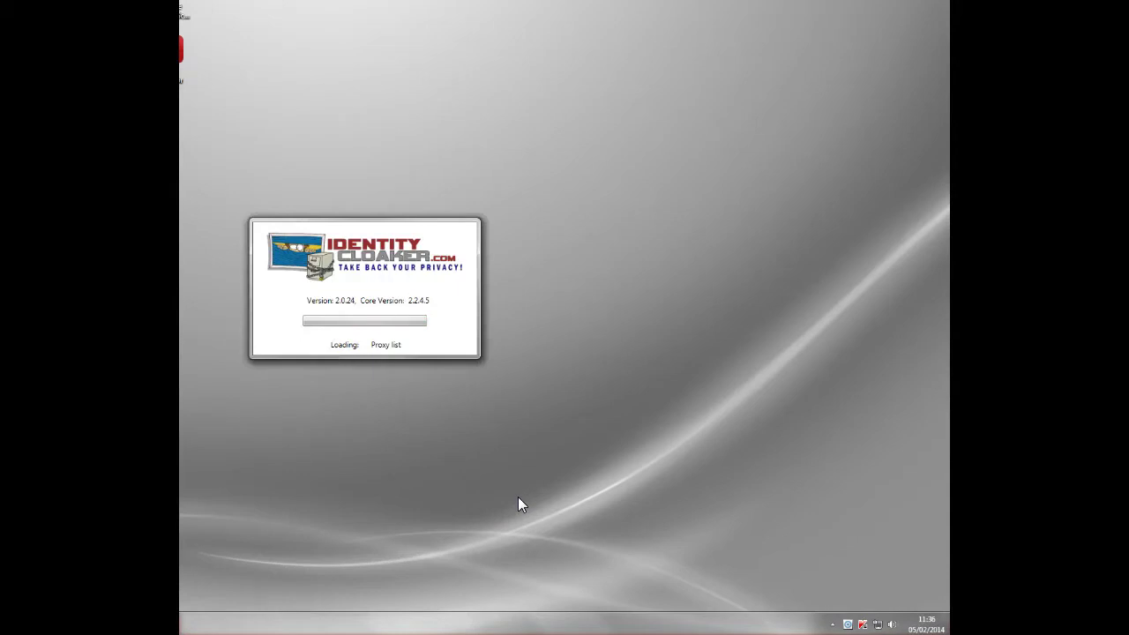
- Bring up the Identity Cloaker window from the hidden tray icons and centre it on screen
click(296, 71)
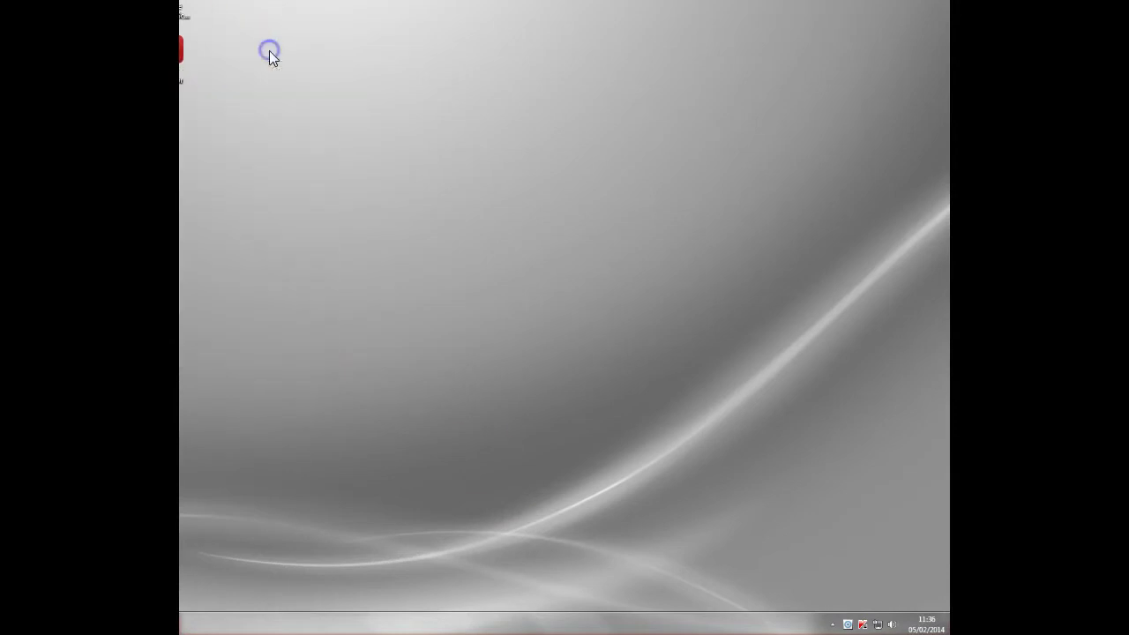
click(832, 624)
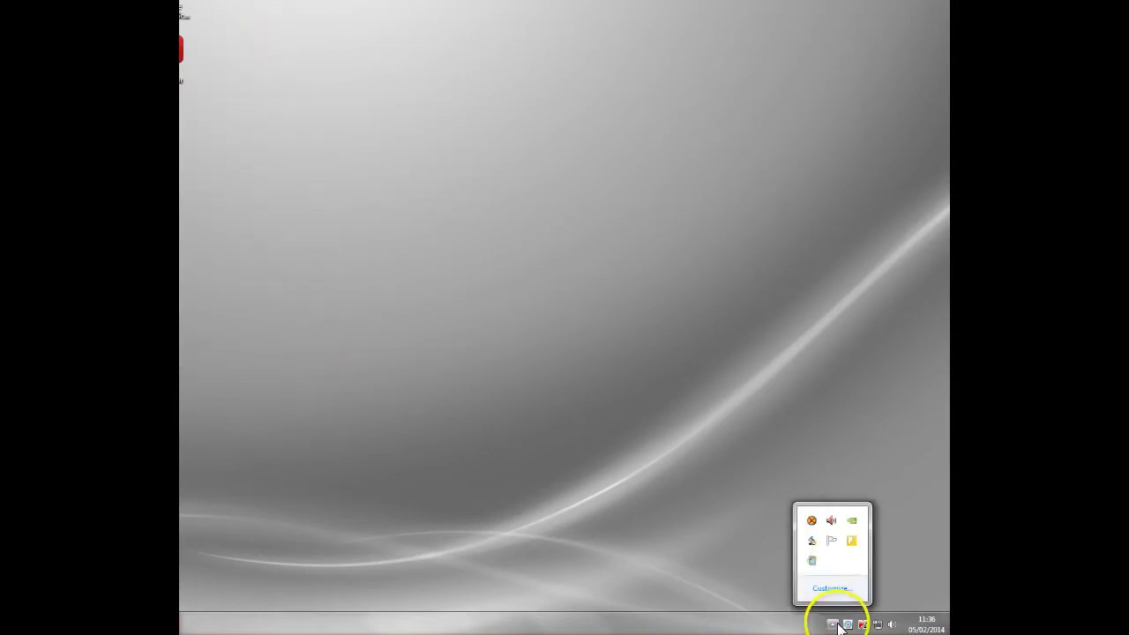
click(812, 522)
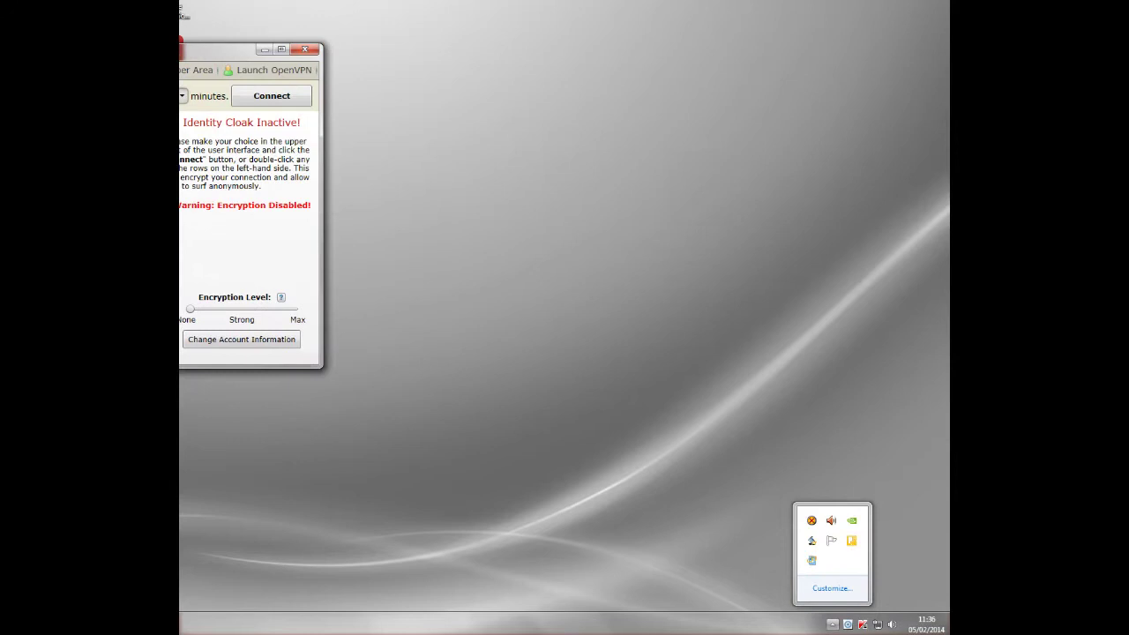
drag(102, 58, 593, 76)
click(706, 462)
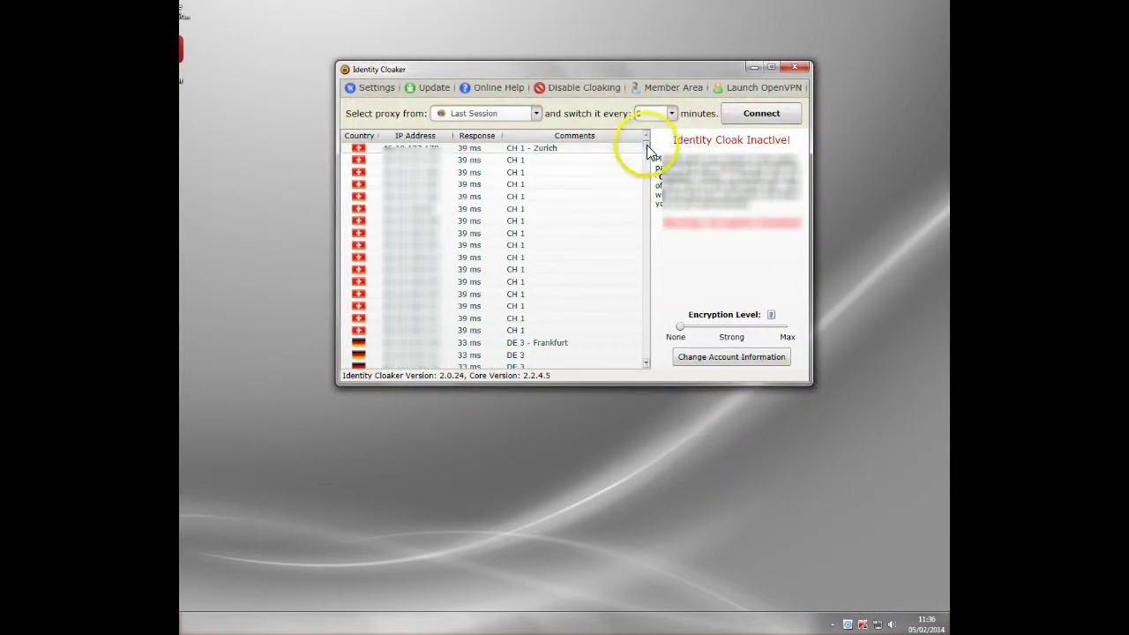
- Connect through the US 4 server in Secaucus, NJ, then minimise Identity Cloaker
drag(648, 152, 642, 328)
click(399, 287)
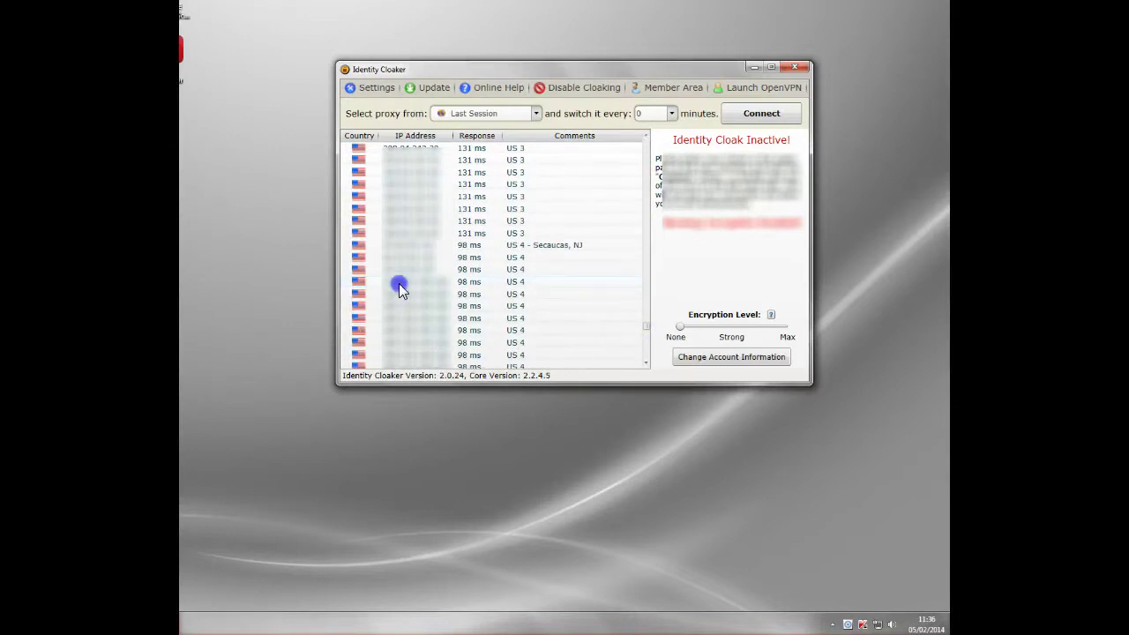
double_click(399, 284)
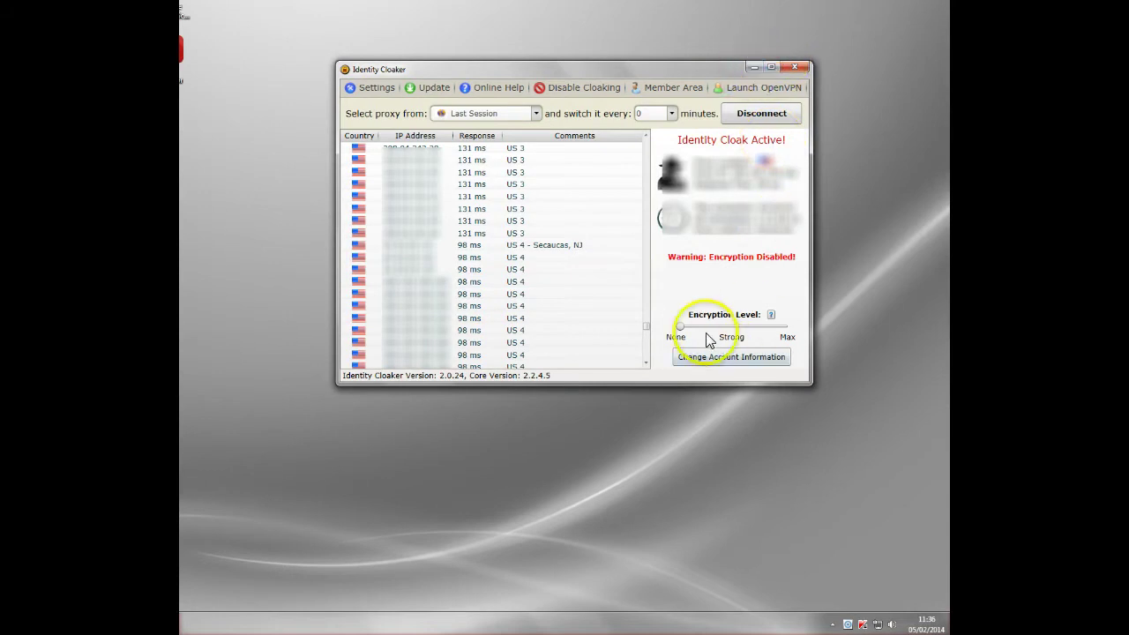
click(754, 67)
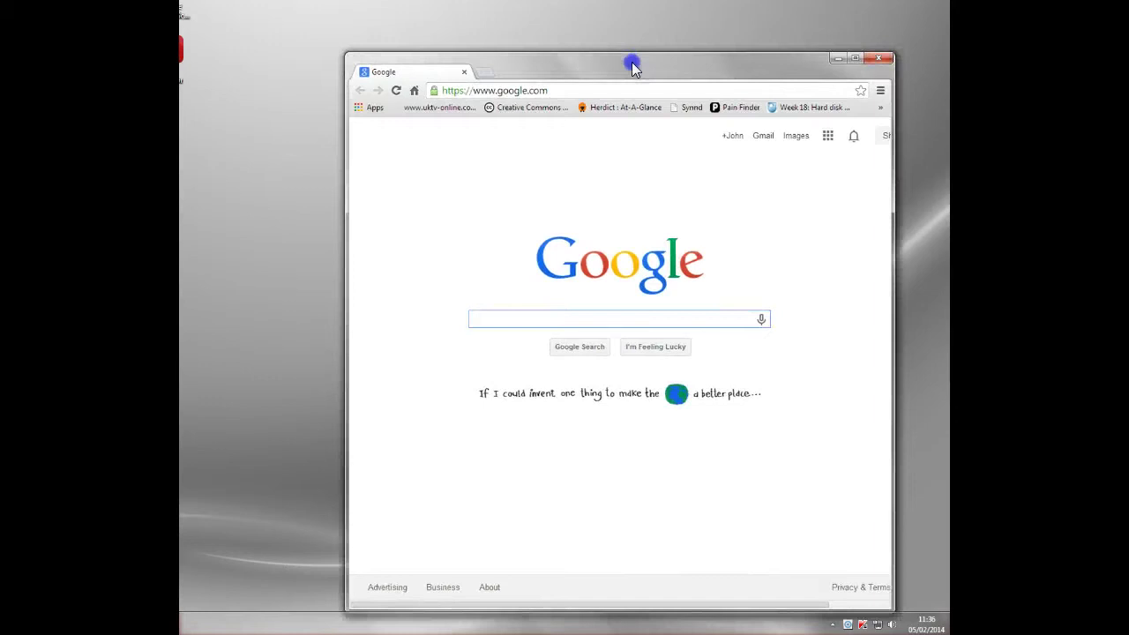
click(491, 90)
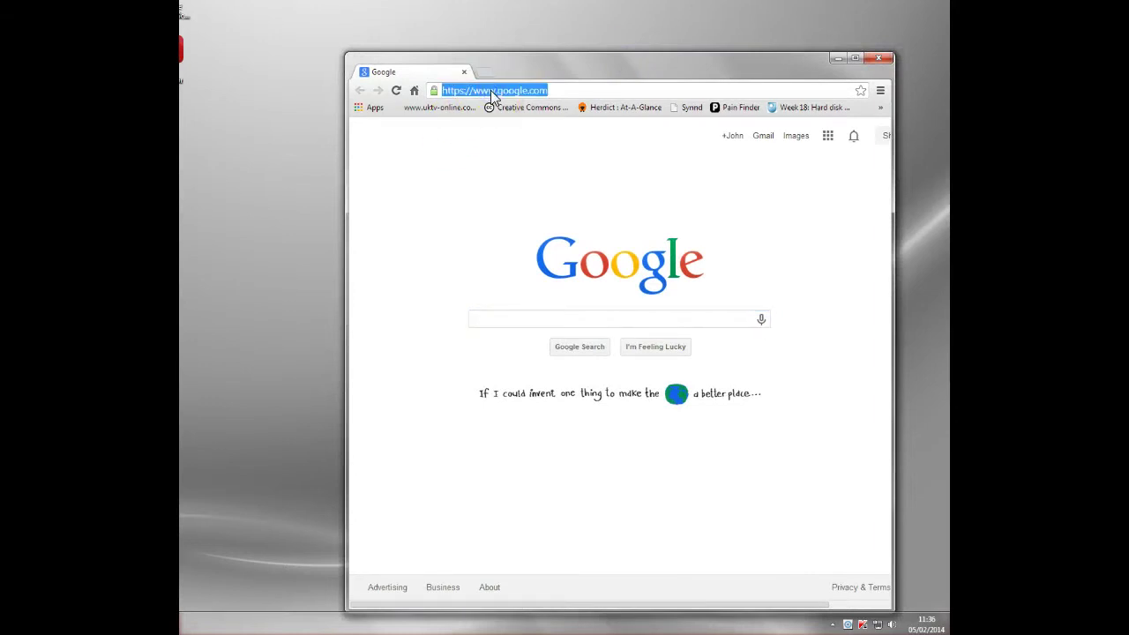
text(www.hil)
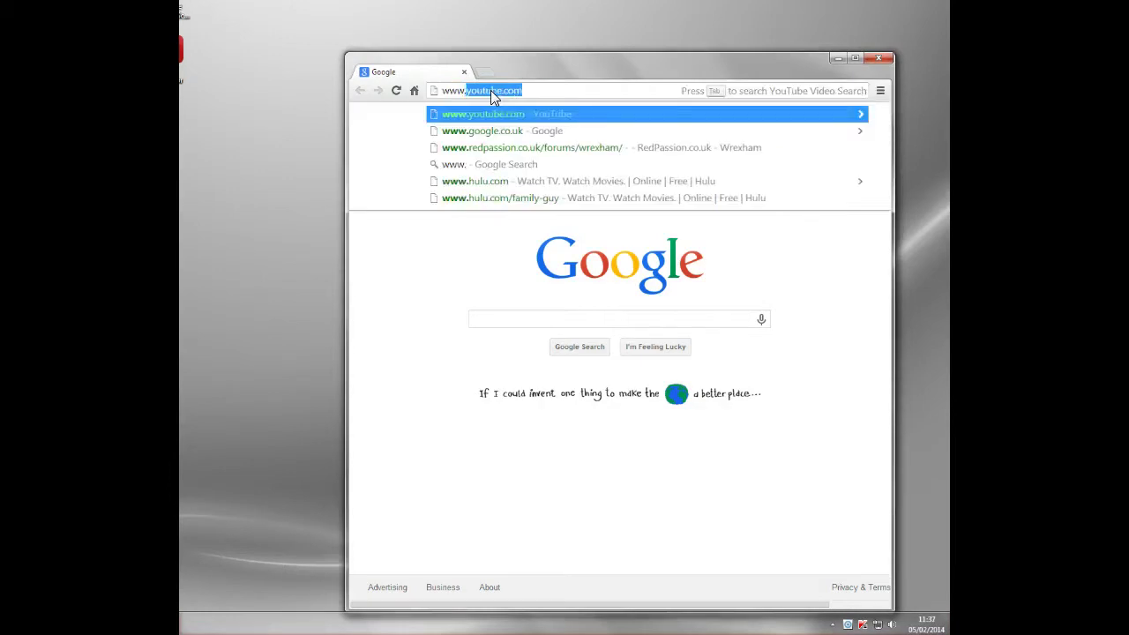
key(BackSpace)
key(BackSpace)
text(ulu)
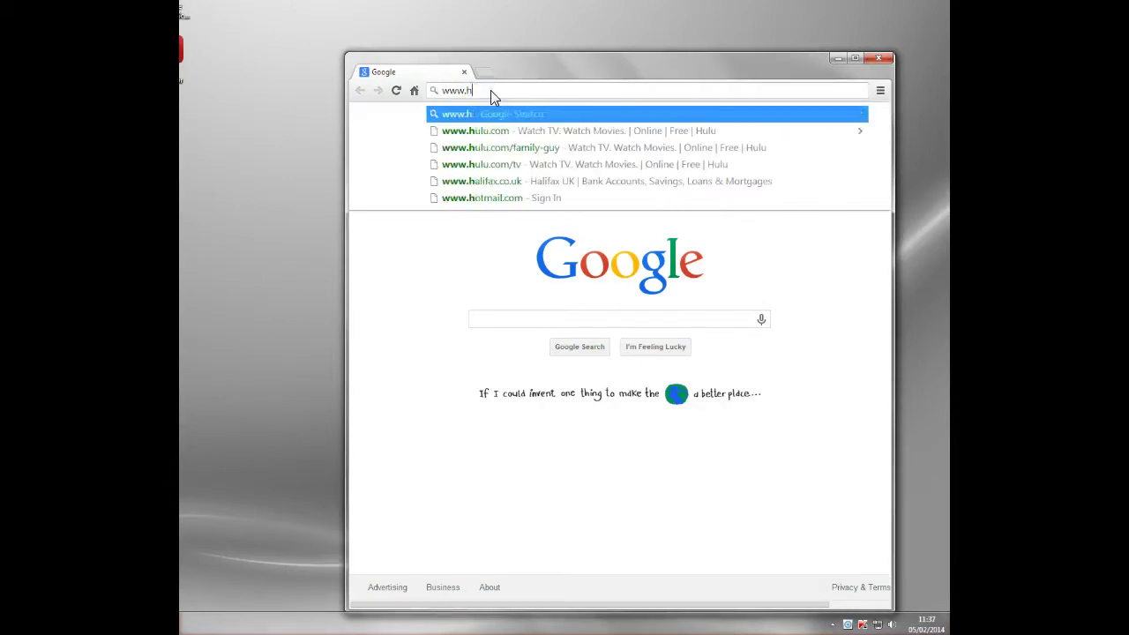
key(Return)
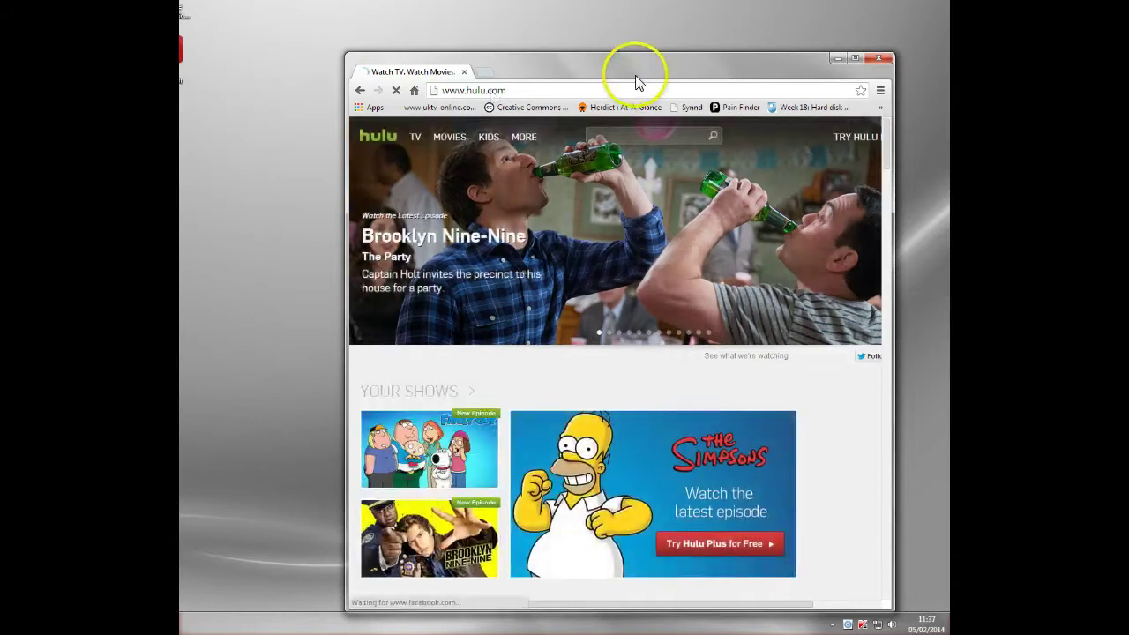
- Open the Family Guy show page and play its latest episode, Brian's a Bad Father
drag(638, 74, 586, 23)
click(405, 406)
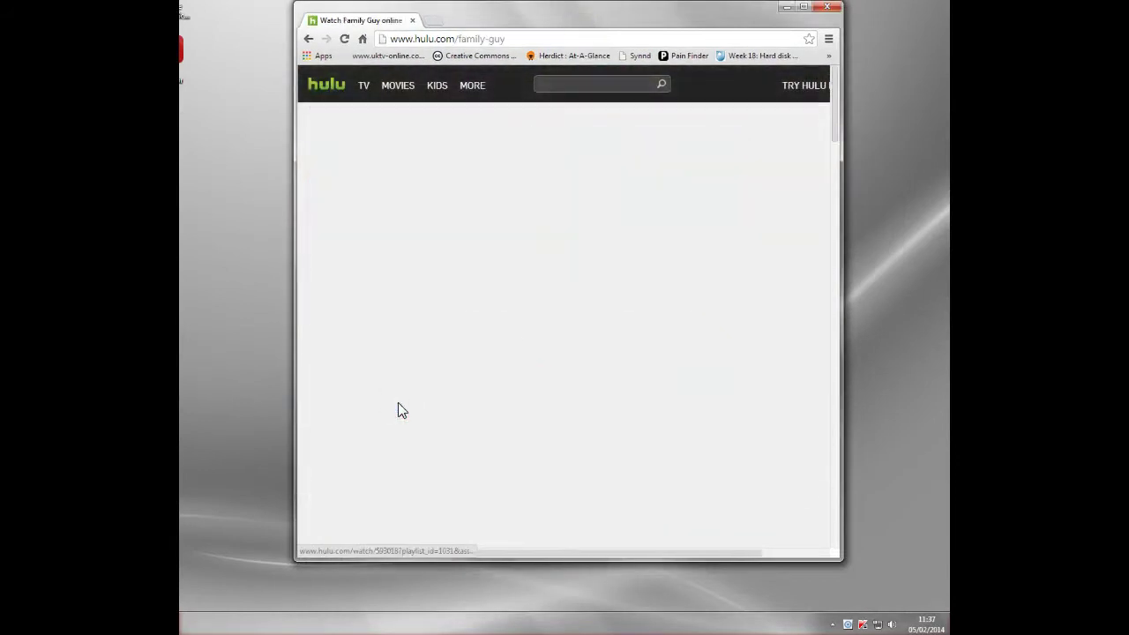
click(378, 373)
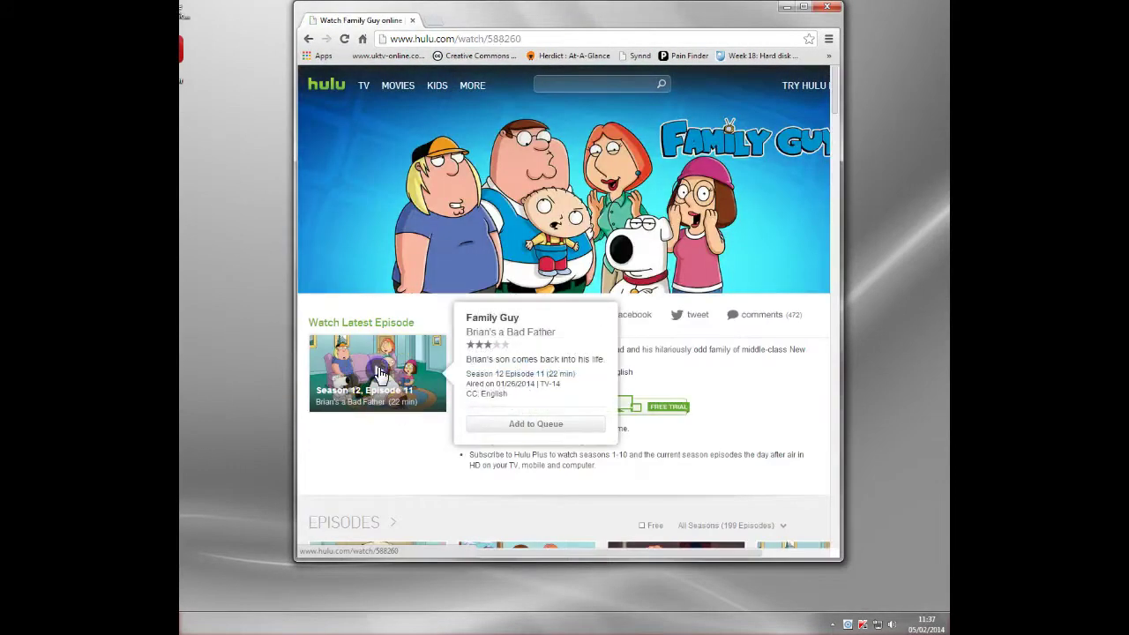